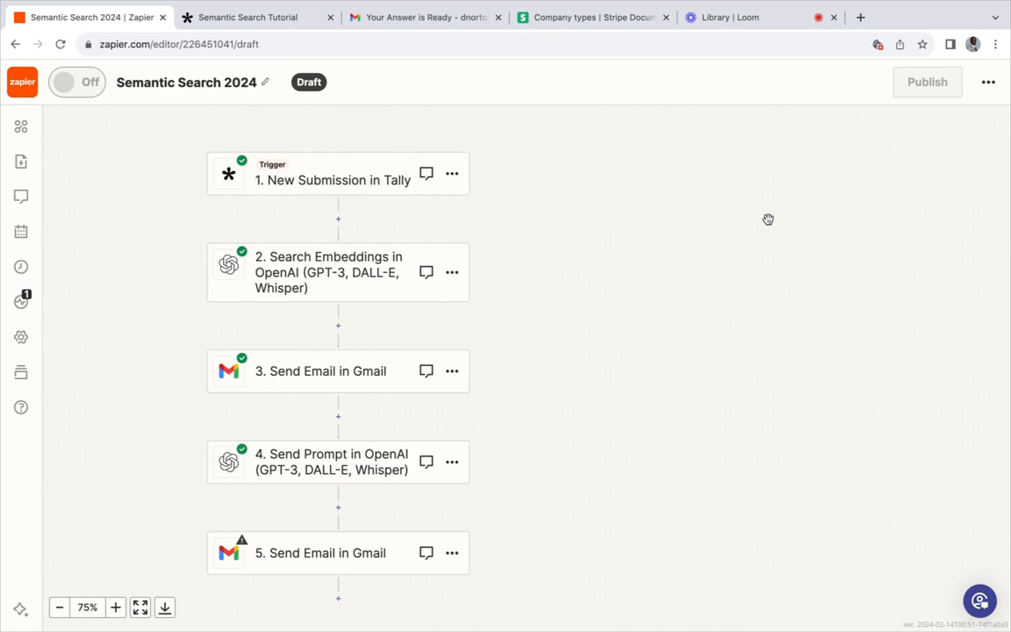
View the Stripe Atlas Company types documentation, and open the Zap's New Submission in Tally trigger in Zapier
left_click(584, 21)
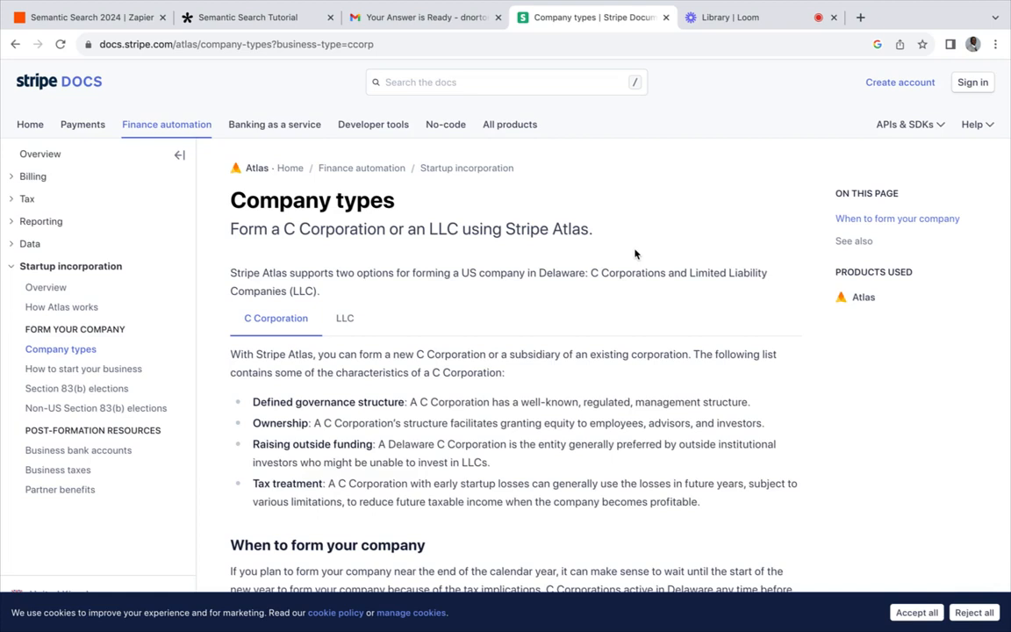
left_click(92, 17)
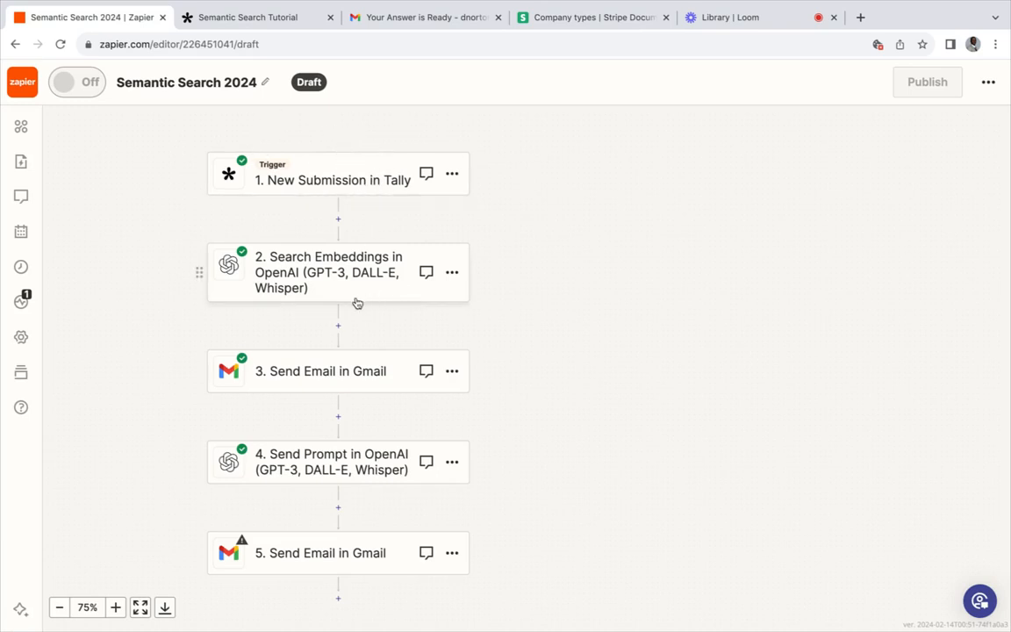
left_click(328, 176)
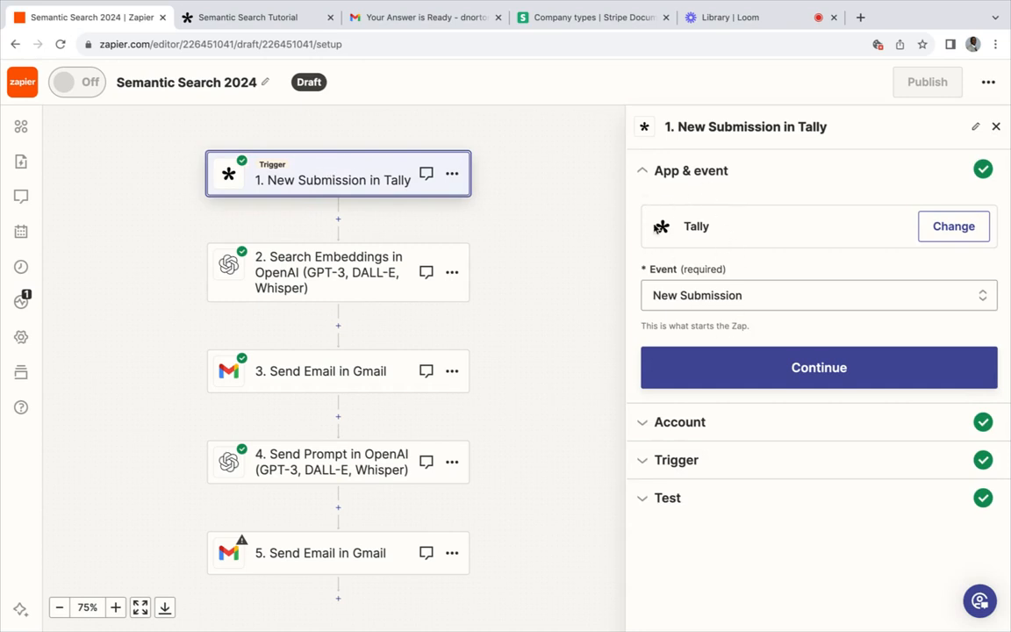
Review the query and the full list of documents in the Search Embeddings step's action settings
left_click(300, 288)
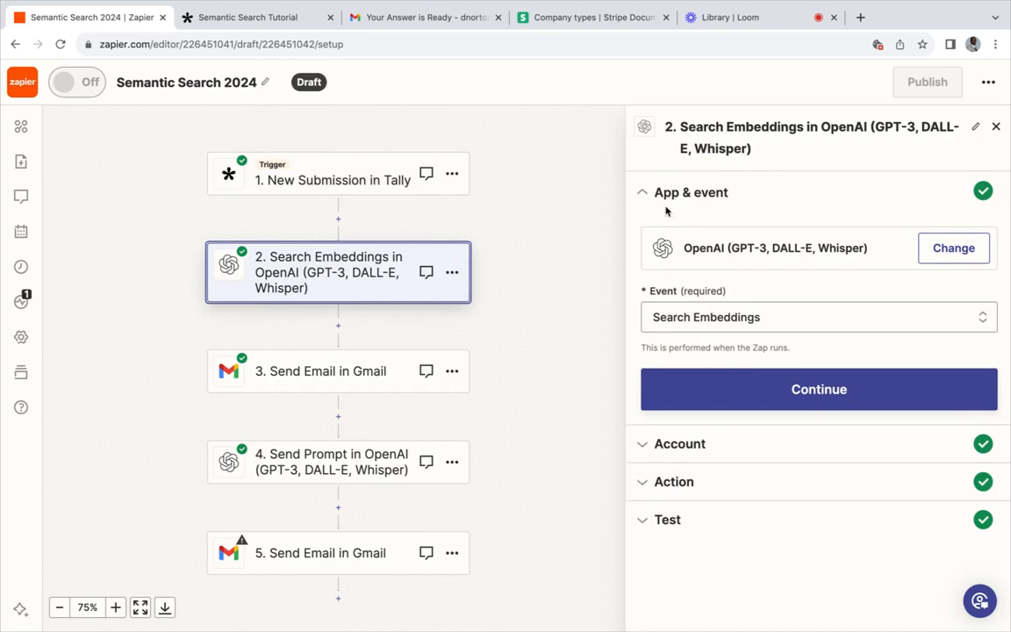
left_click(722, 483)
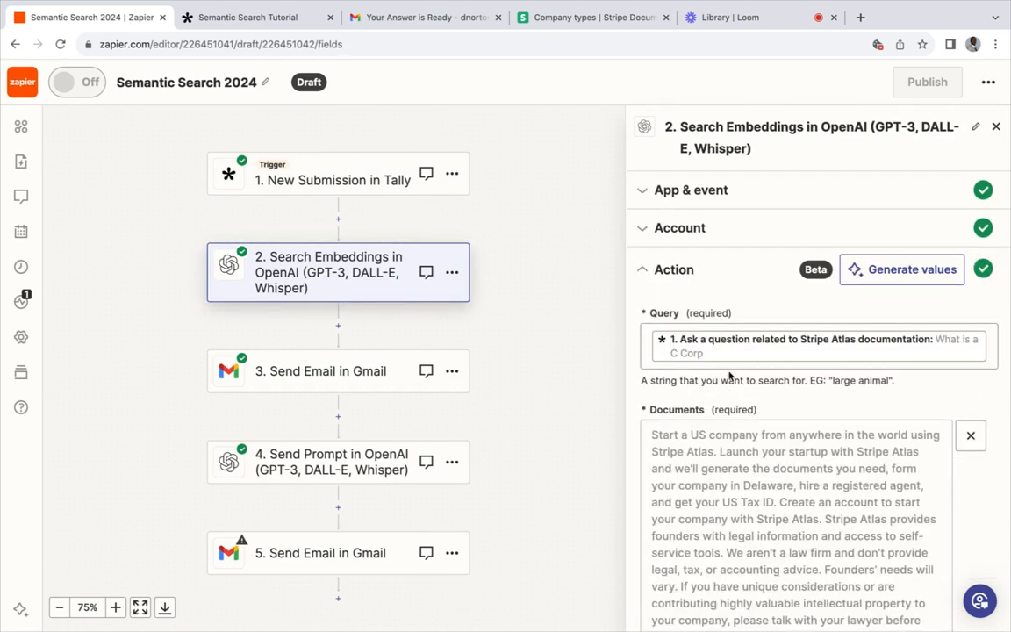
scroll(729, 375, "down", 2)
scroll(728, 376, "down", 1)
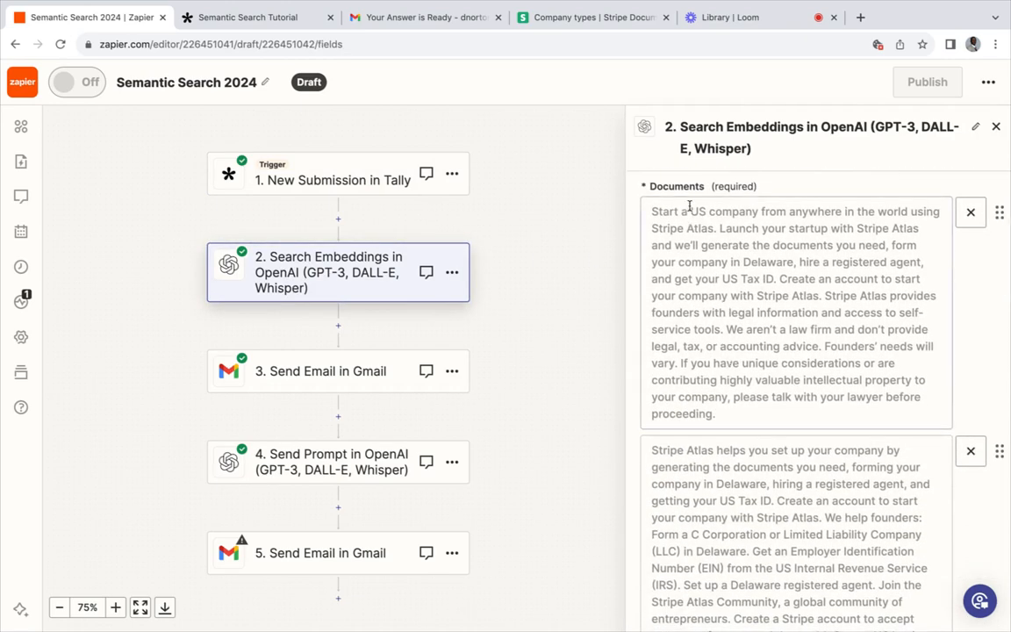
scroll(755, 321, "down", 15)
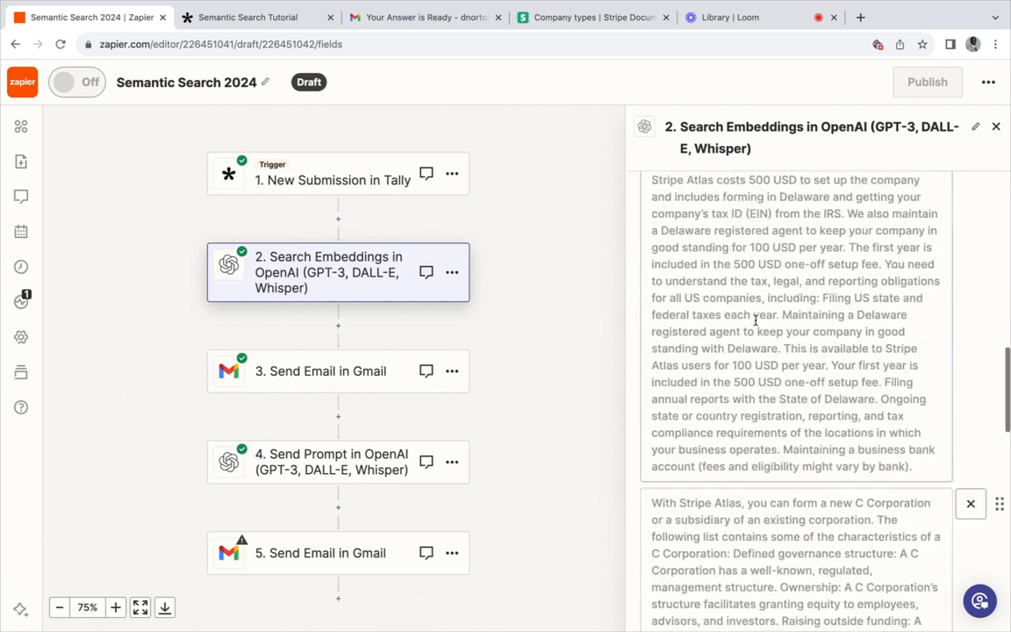
scroll(755, 320, "down", 10)
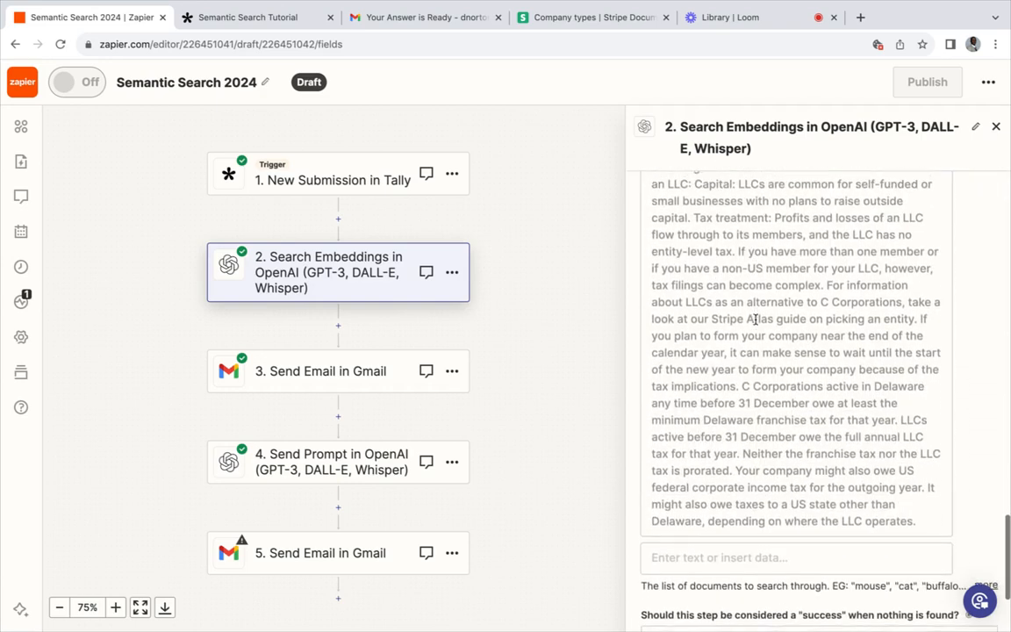
Open the first Send Email step, and review the model and prompt in the Send Prompt step's action settings
left_click(336, 368)
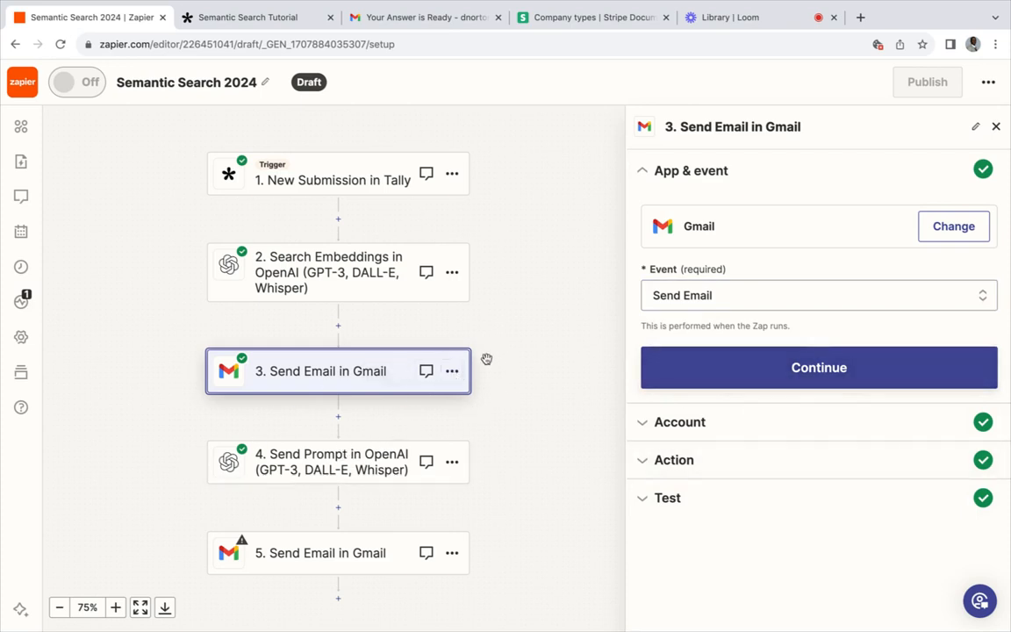
left_click(341, 466)
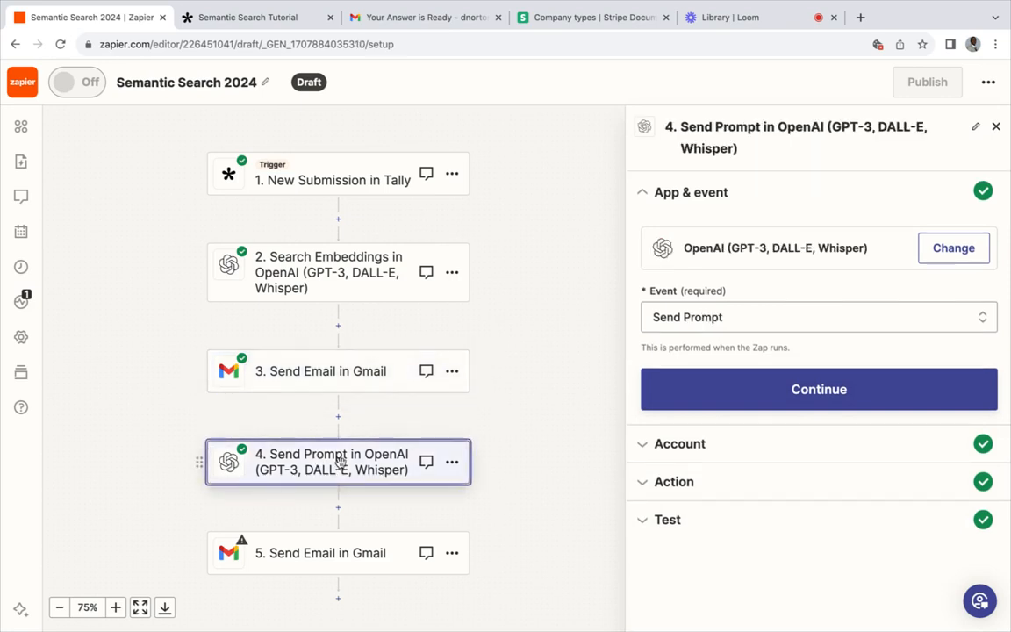
left_click(708, 483)
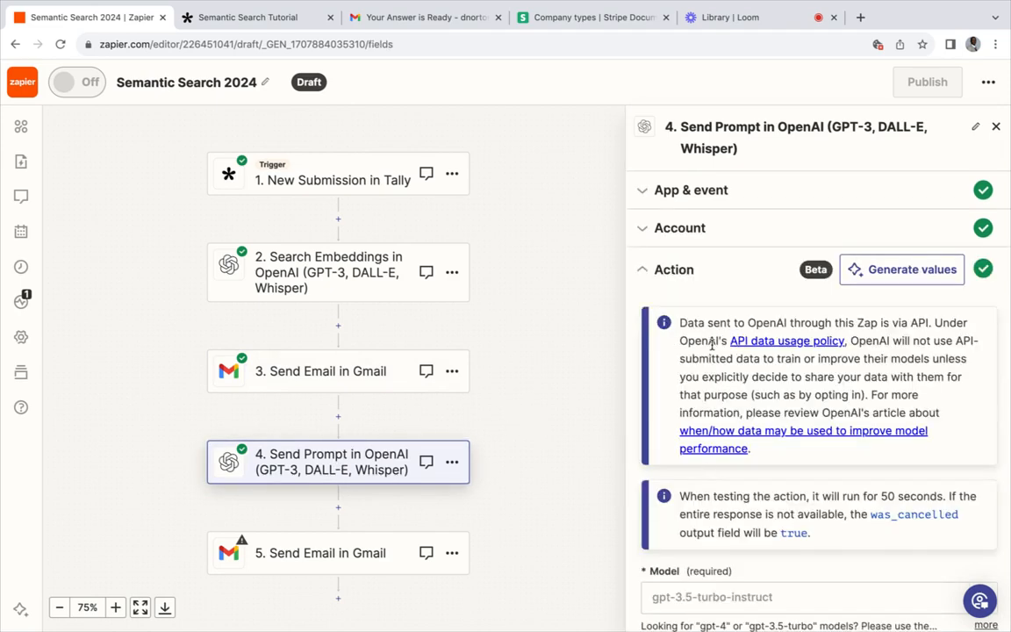
scroll(712, 344, "down", 5)
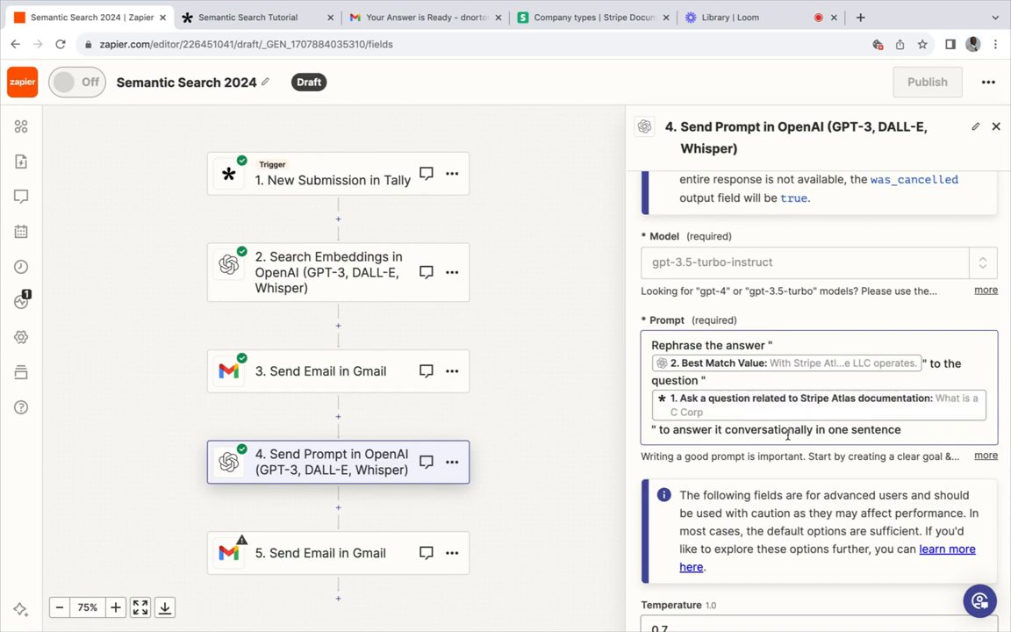
scroll(789, 435, "down", 1)
scroll(789, 436, "down", 3)
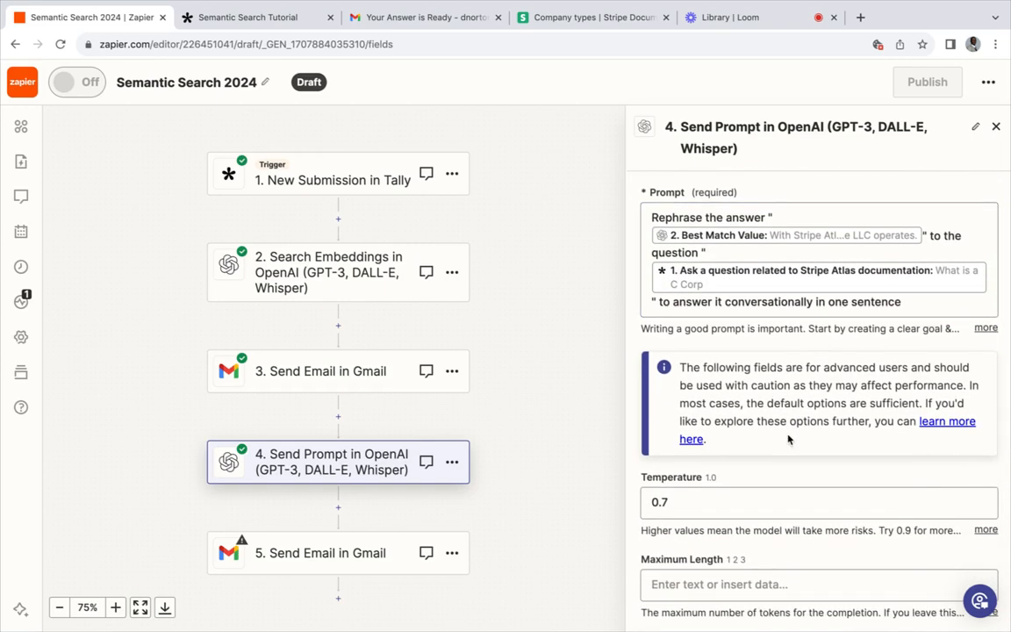
Inspect the test email content and empty fields of the final Send Email in Gmail step
left_click(308, 561)
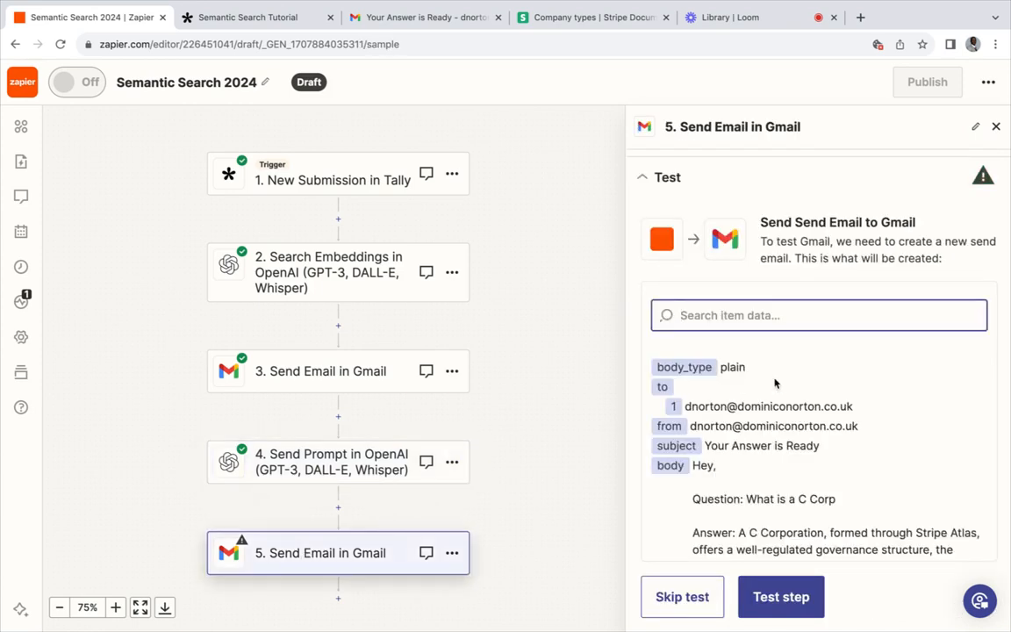
scroll(775, 382, "down", 5)
scroll(774, 379, "down", 2)
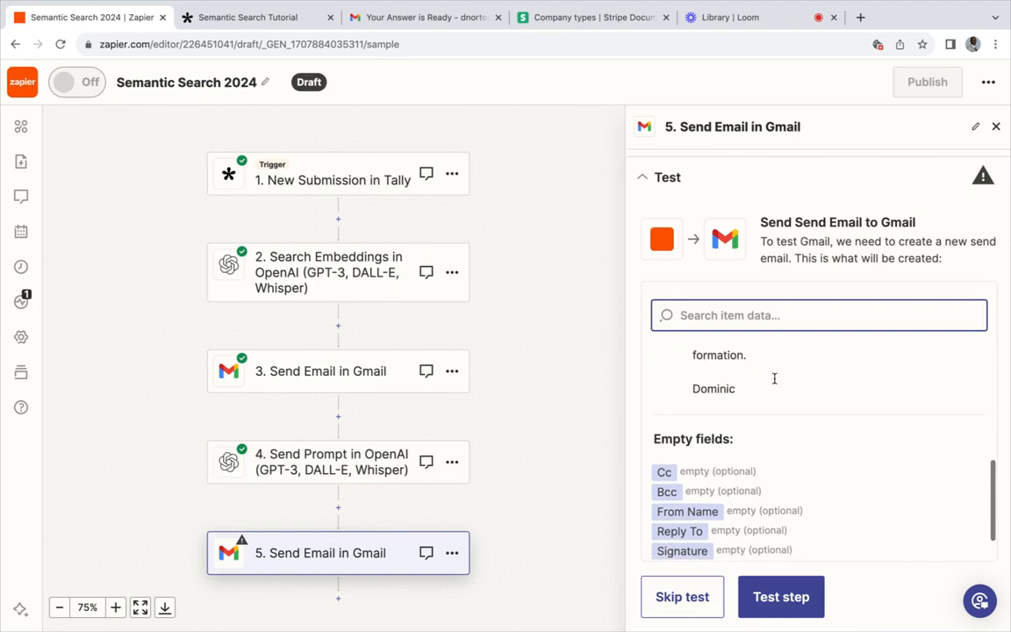
Check the Tally trigger's sample submission record and the Search Embeddings action's query, documents and nothing-found setting
left_click(345, 181)
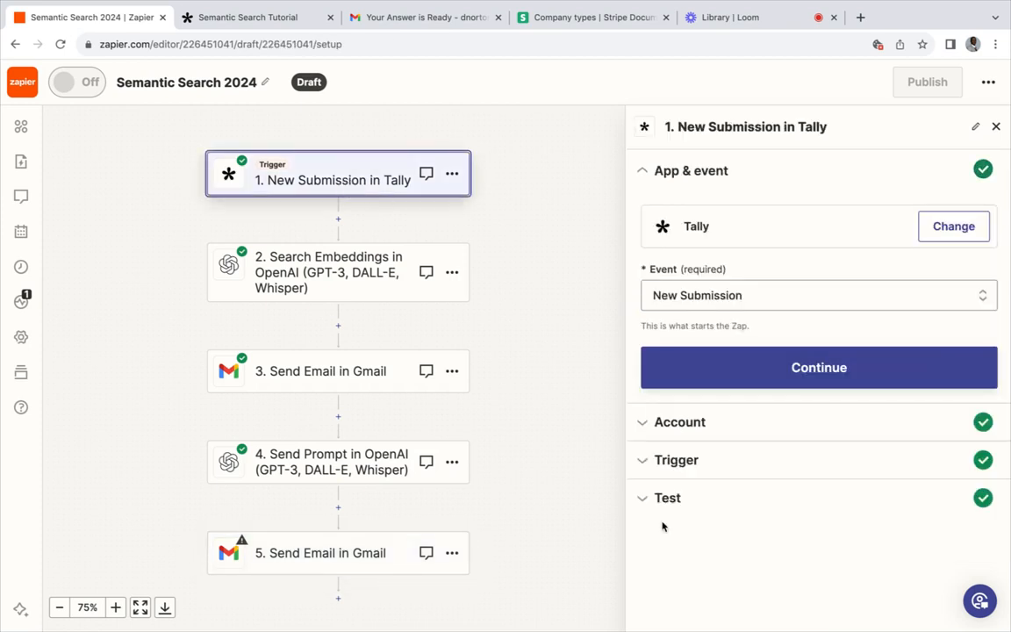
left_click(680, 499)
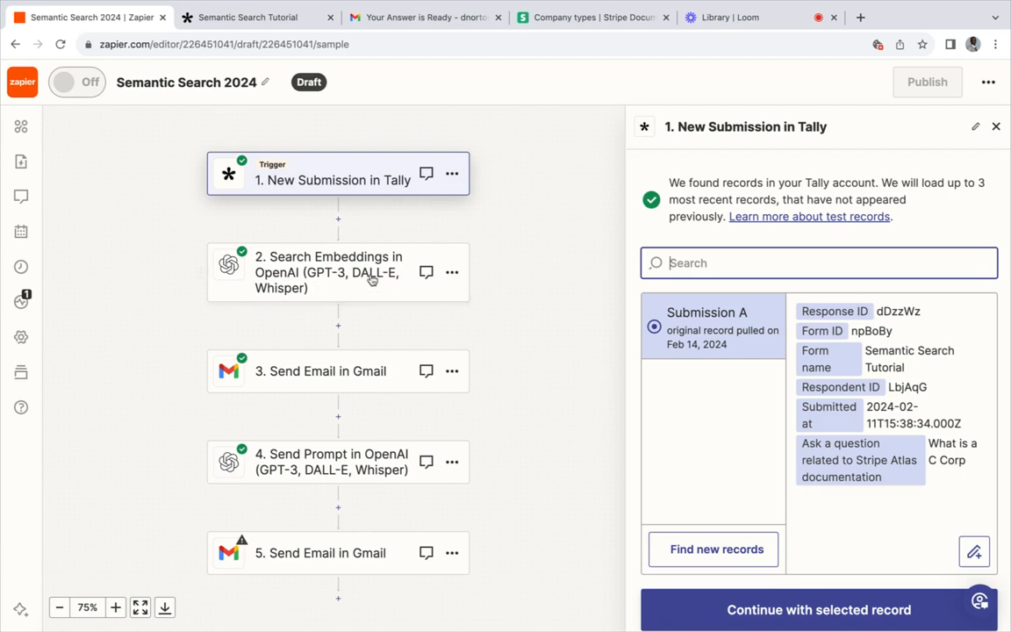
left_click(311, 275)
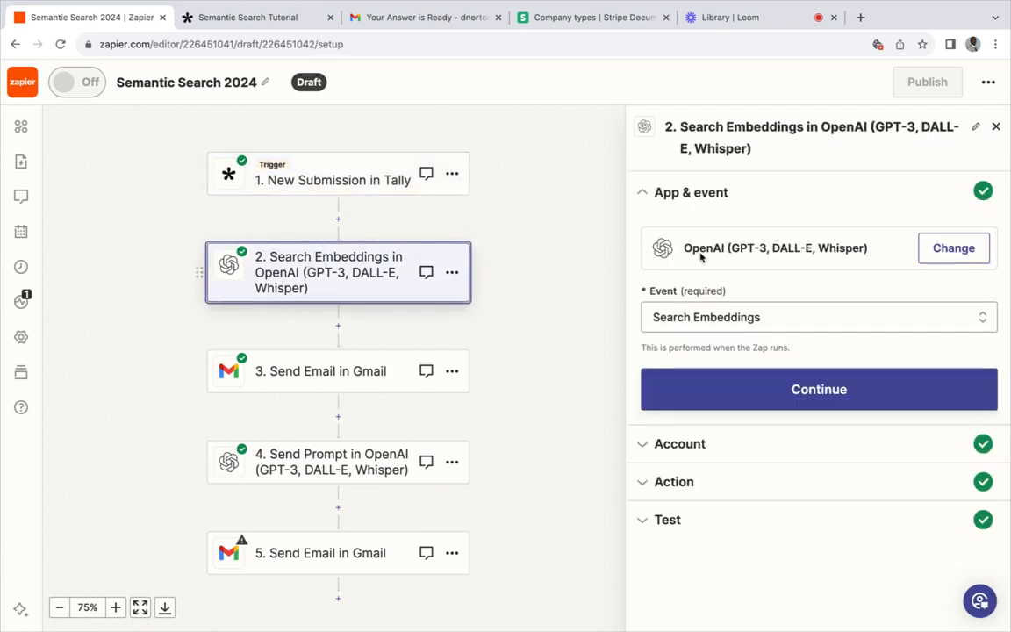
left_click(703, 482)
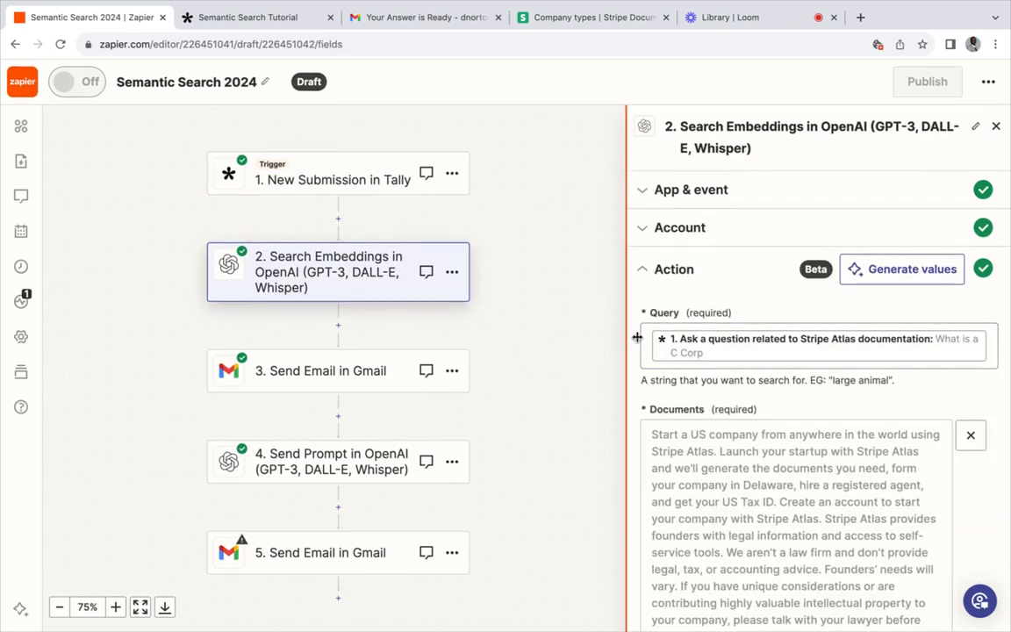
scroll(656, 396, "down", 3)
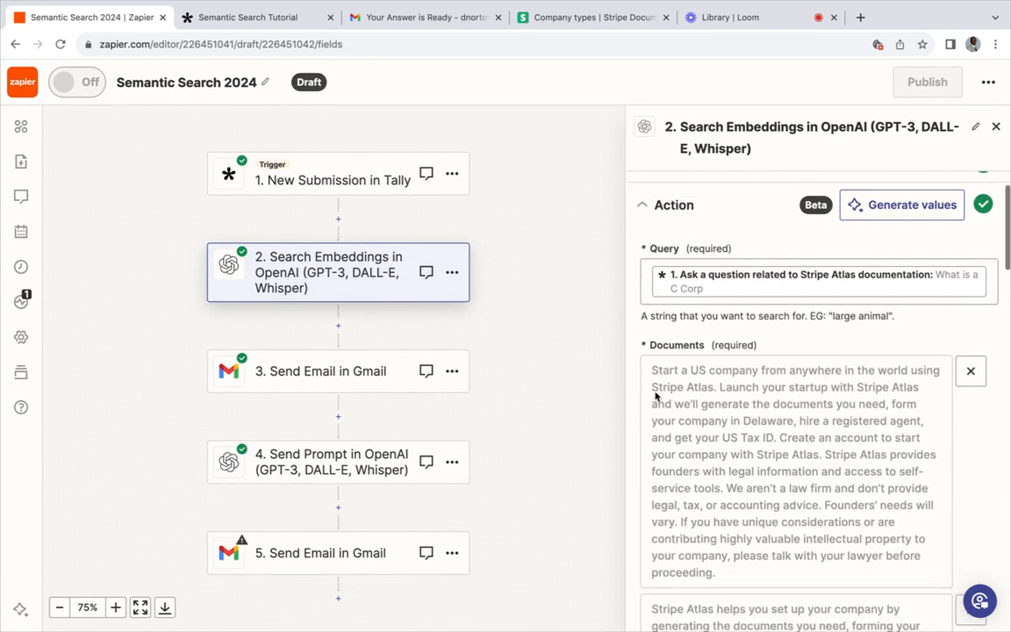
scroll(708, 383, "down", 20)
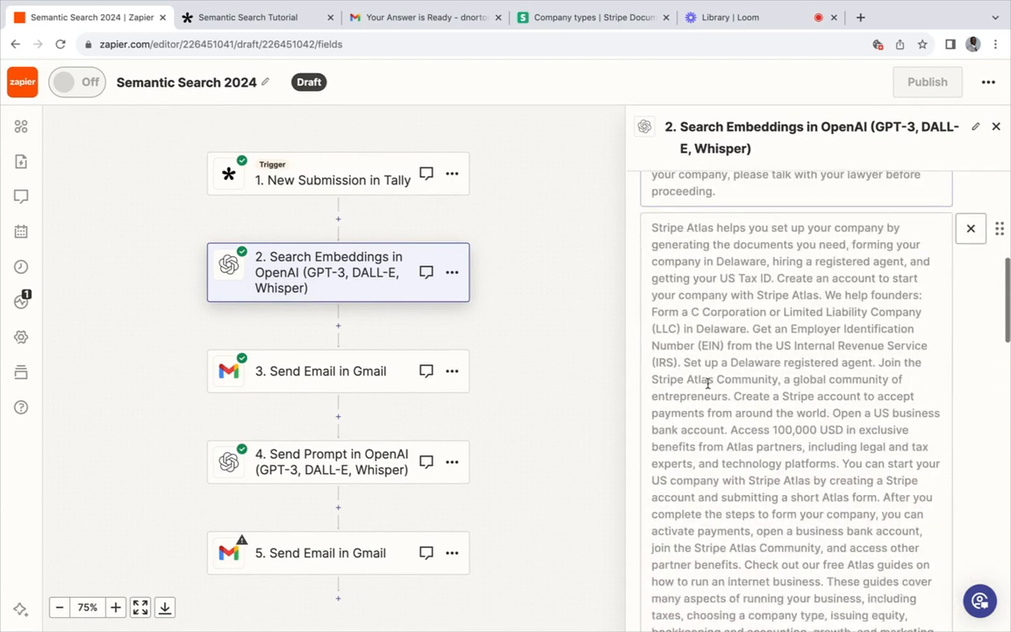
scroll(707, 383, "down", 4)
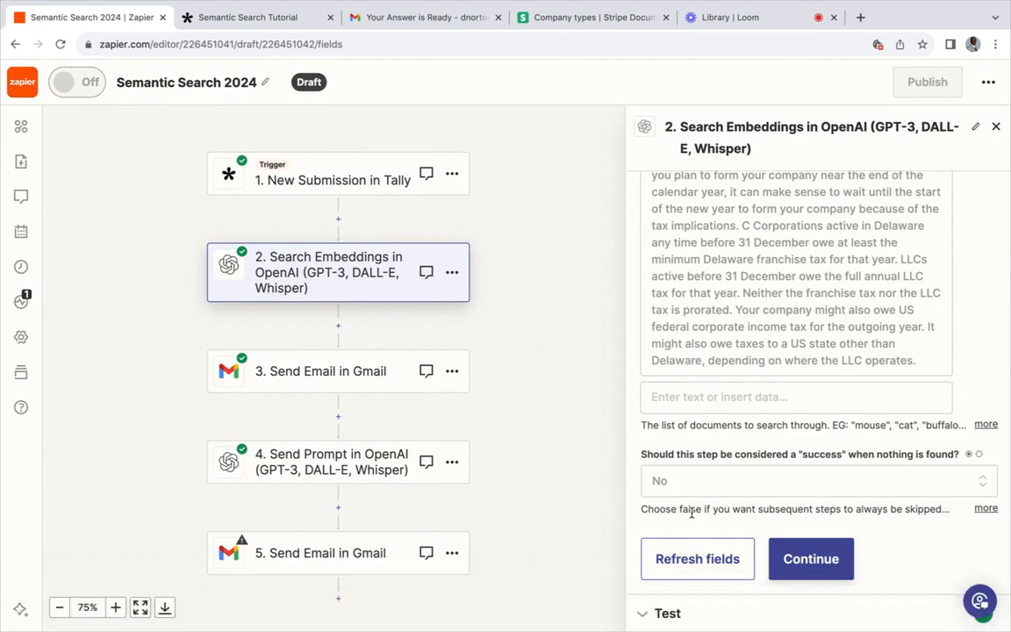
Examine the Search Embeddings test output, reading the first item's value and score
left_click(673, 612)
scroll(687, 383, "down", 1)
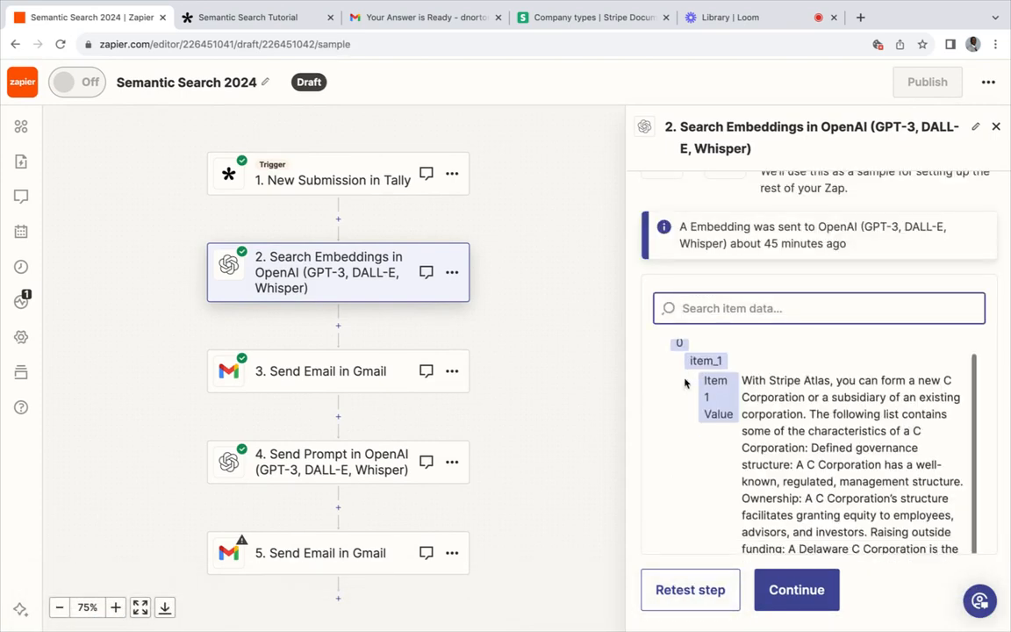
scroll(769, 430, "down", 5)
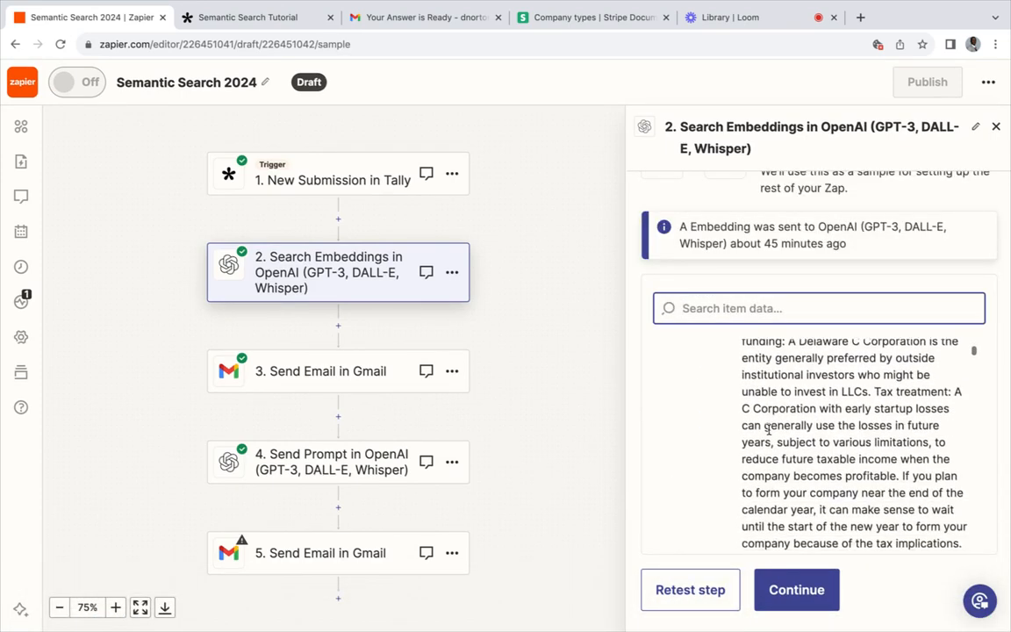
scroll(769, 430, "down", 1)
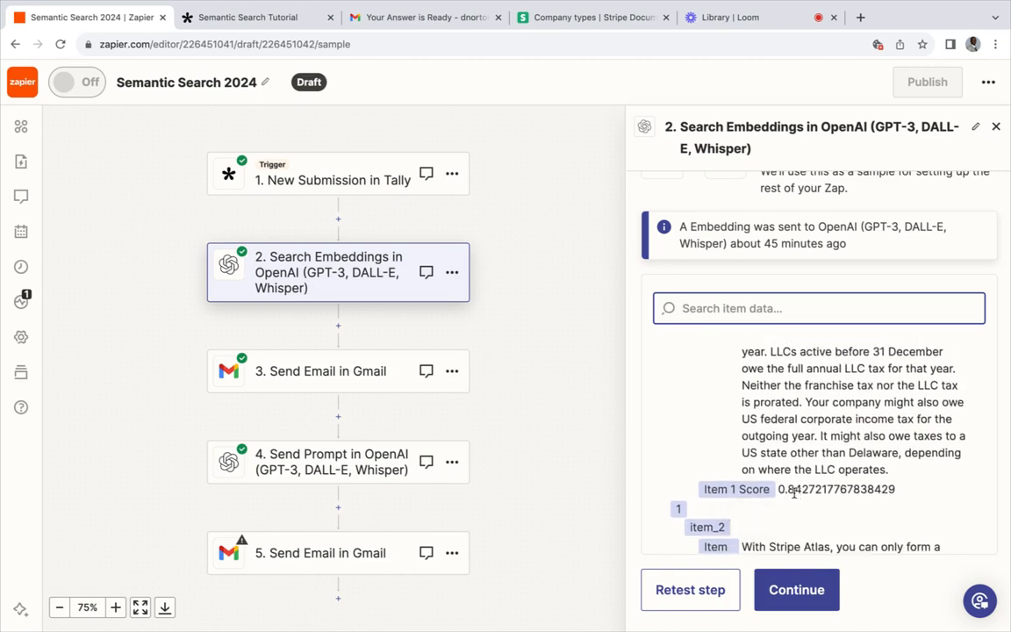
Review the Send Prompt action's model, prompt and advanced settings from temperature to presence penalty
left_click(309, 465)
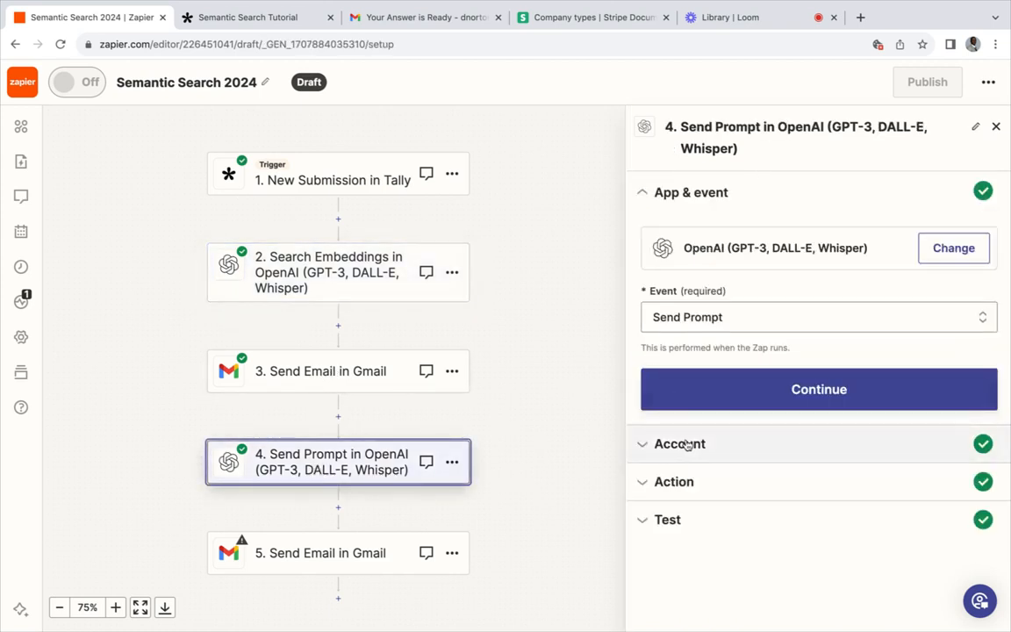
left_click(694, 488)
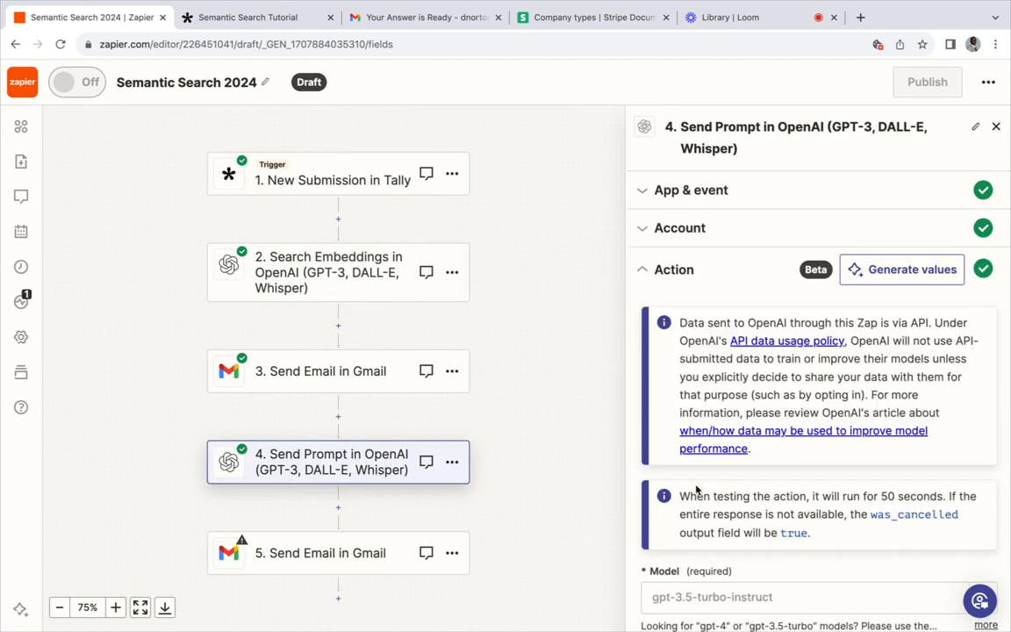
scroll(699, 457, "down", 3)
scroll(699, 457, "down", 3)
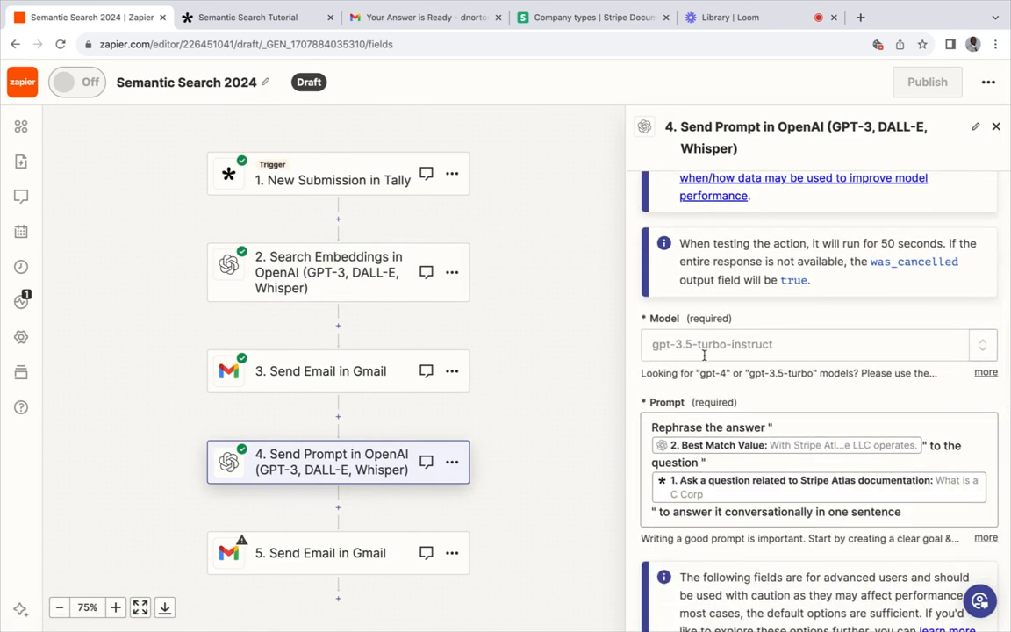
scroll(704, 355, "down", 3)
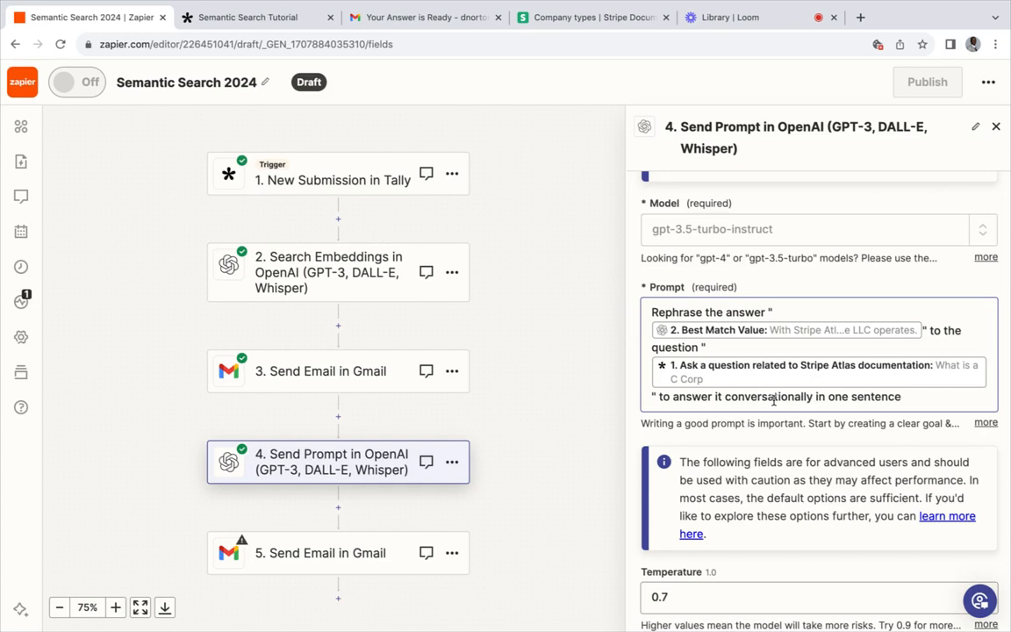
scroll(774, 399, "down", 5)
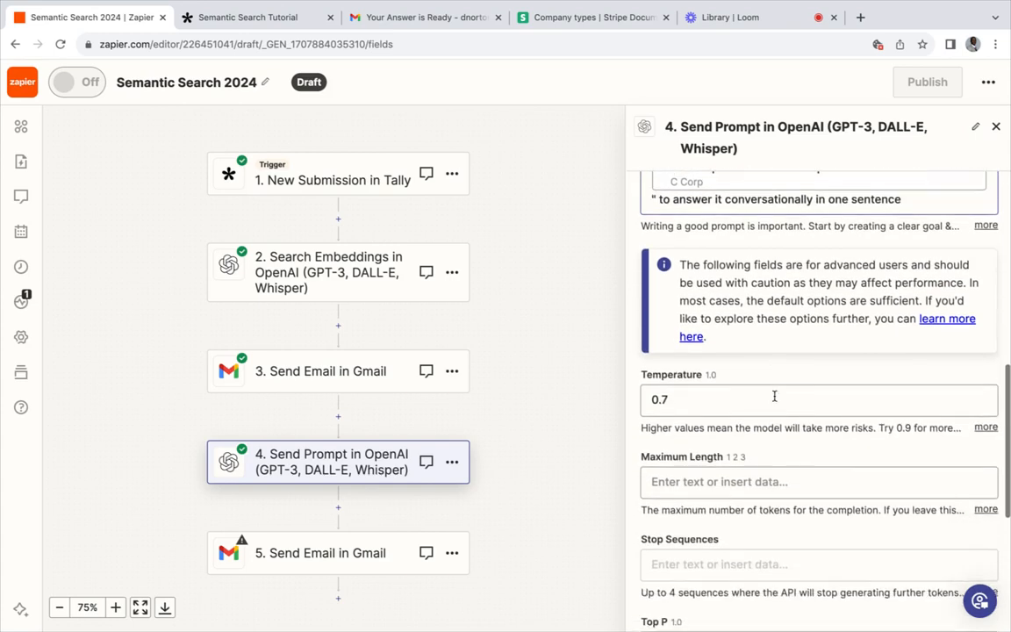
scroll(775, 399, "down", 3)
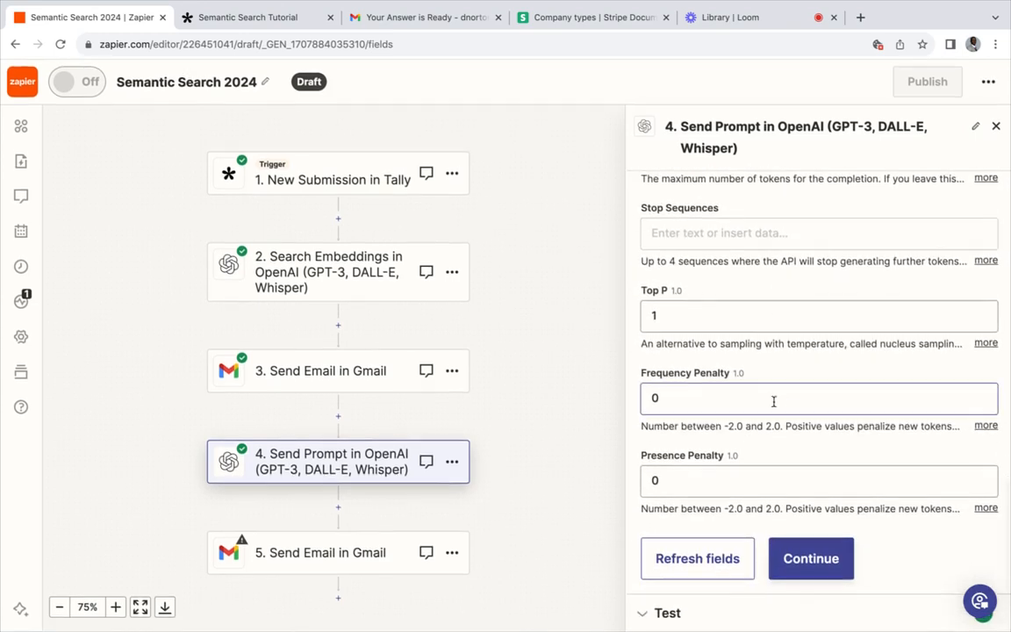
Examine the Send Prompt step's test output, reading the generated response and the prompt that was sent
left_click(693, 606)
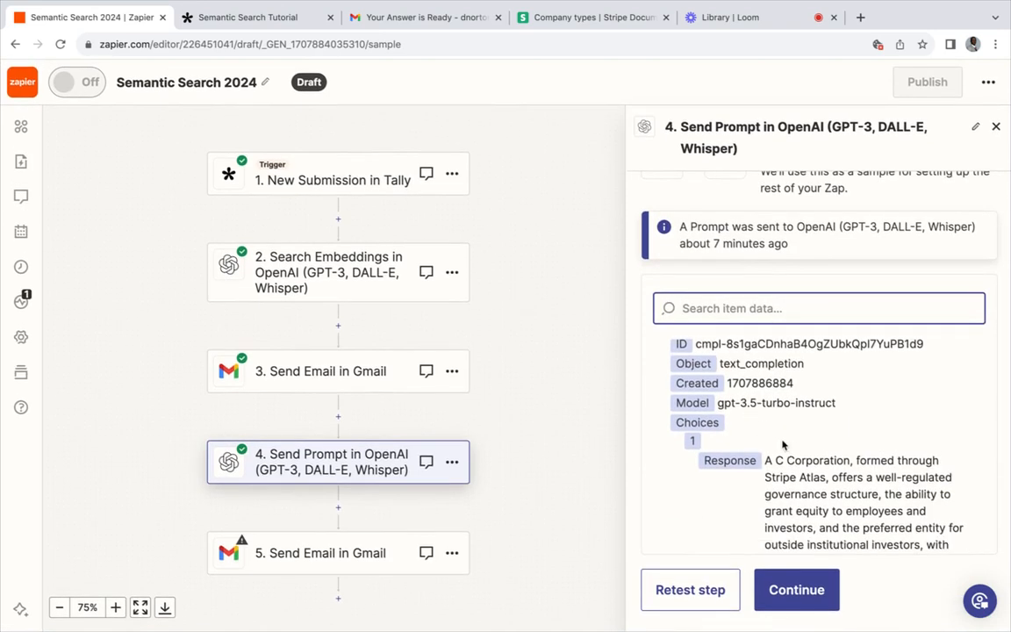
scroll(843, 474, "down", 4)
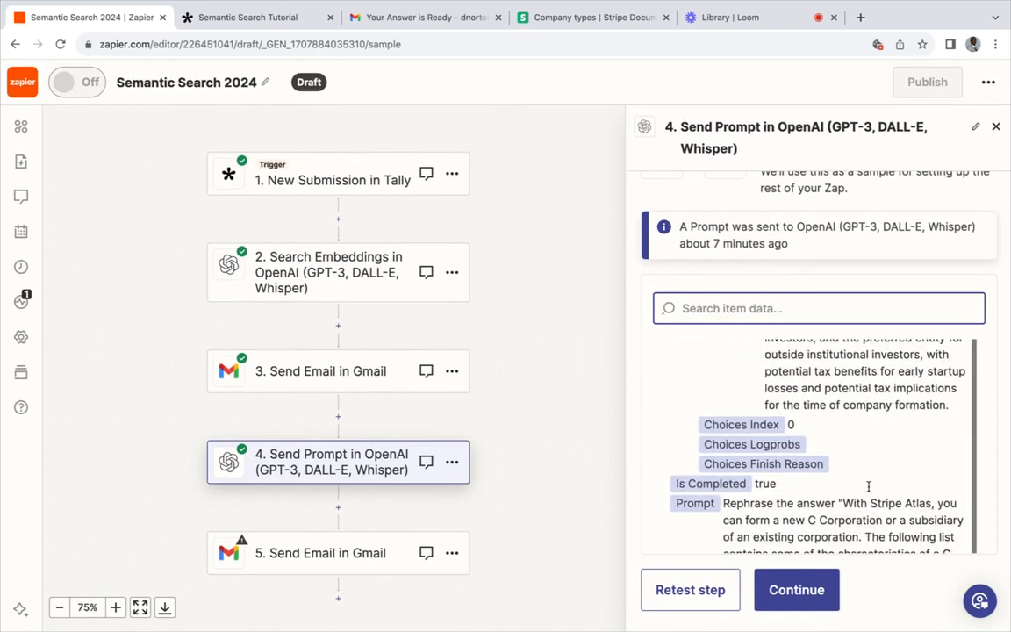
scroll(868, 486, "down", 1)
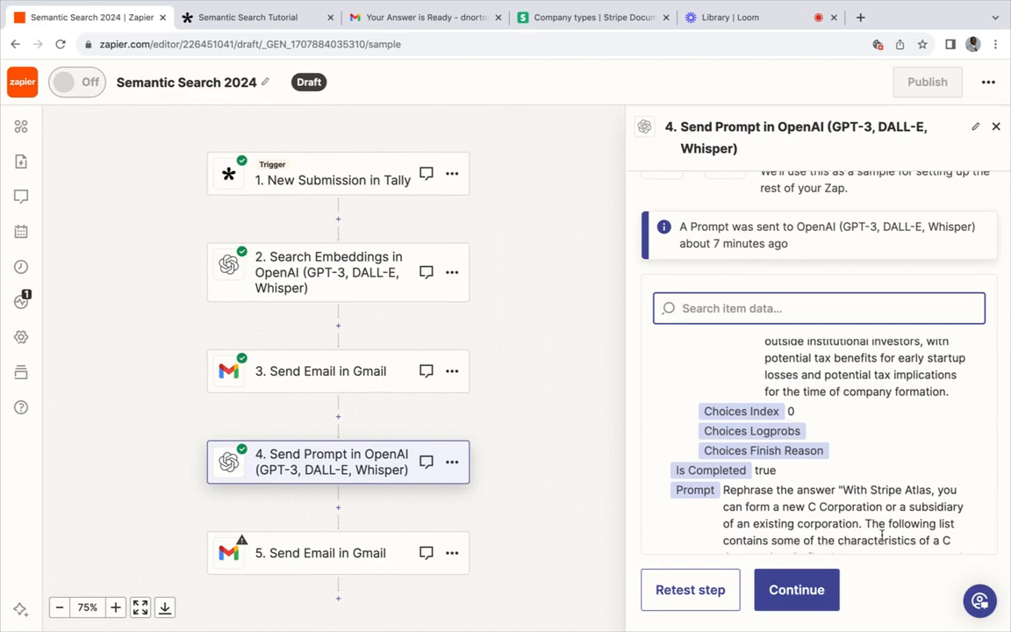
scroll(878, 509, "down", 5)
scroll(856, 418, "up", 2)
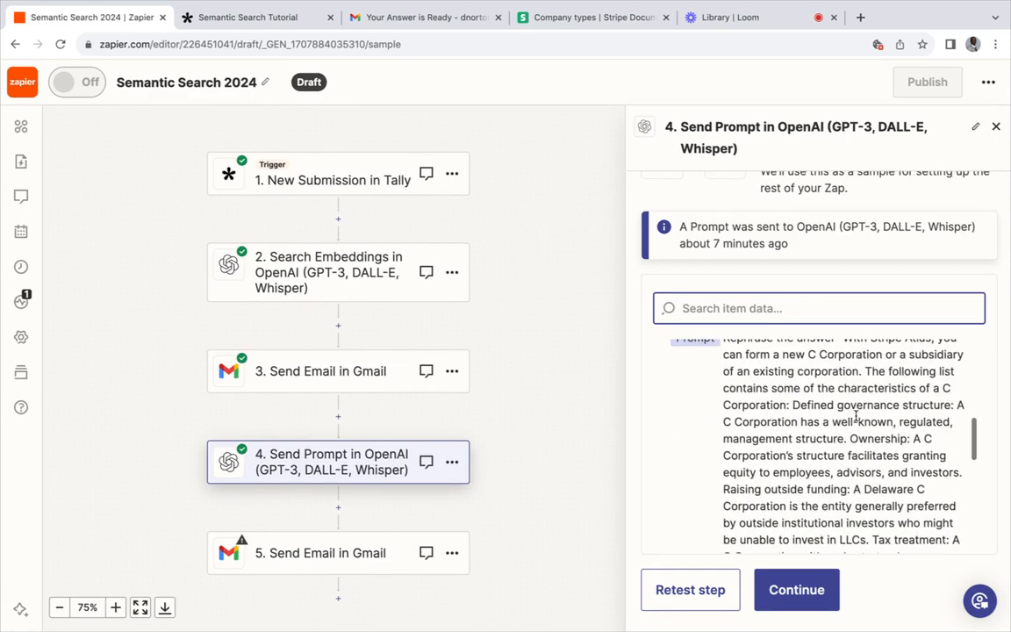
Read the full prompt sent to OpenAI through its closing instruction and token usage, and compare it with the generated response
scroll(856, 418, "up", 2)
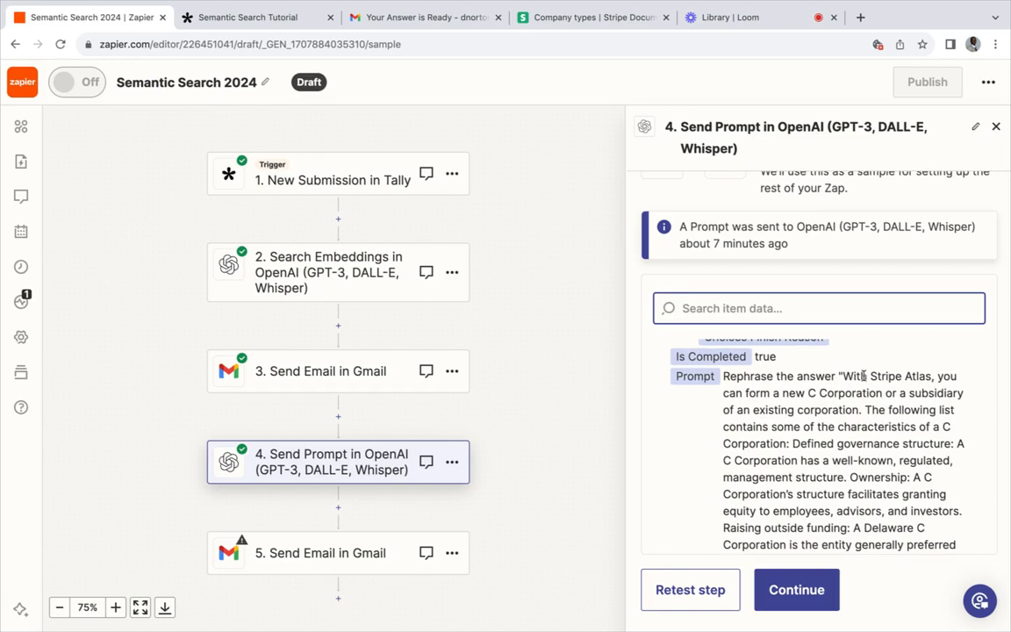
scroll(864, 376, "down", 10)
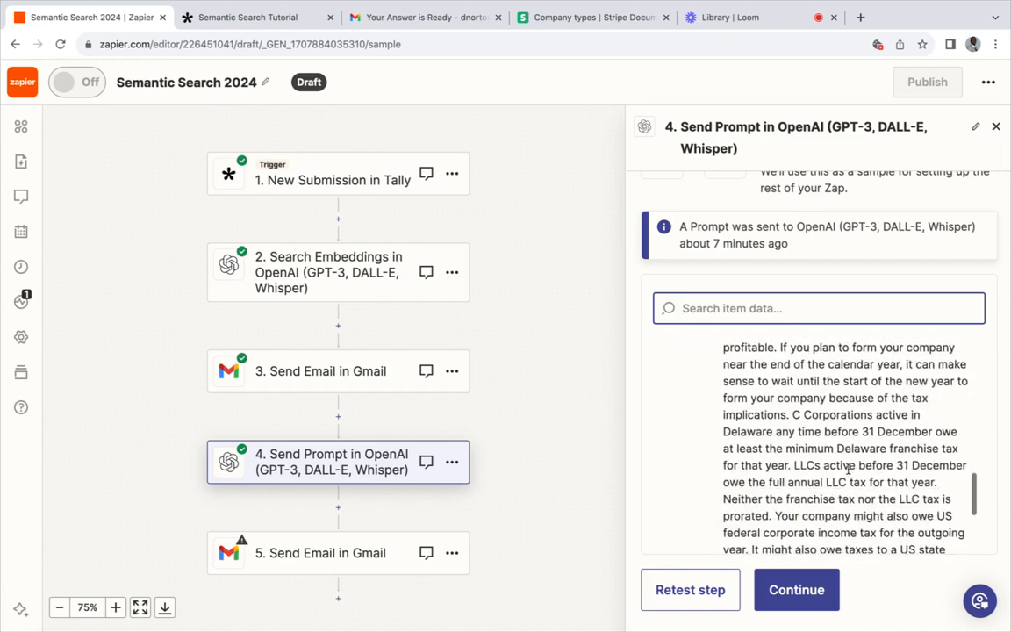
scroll(848, 470, "down", 5)
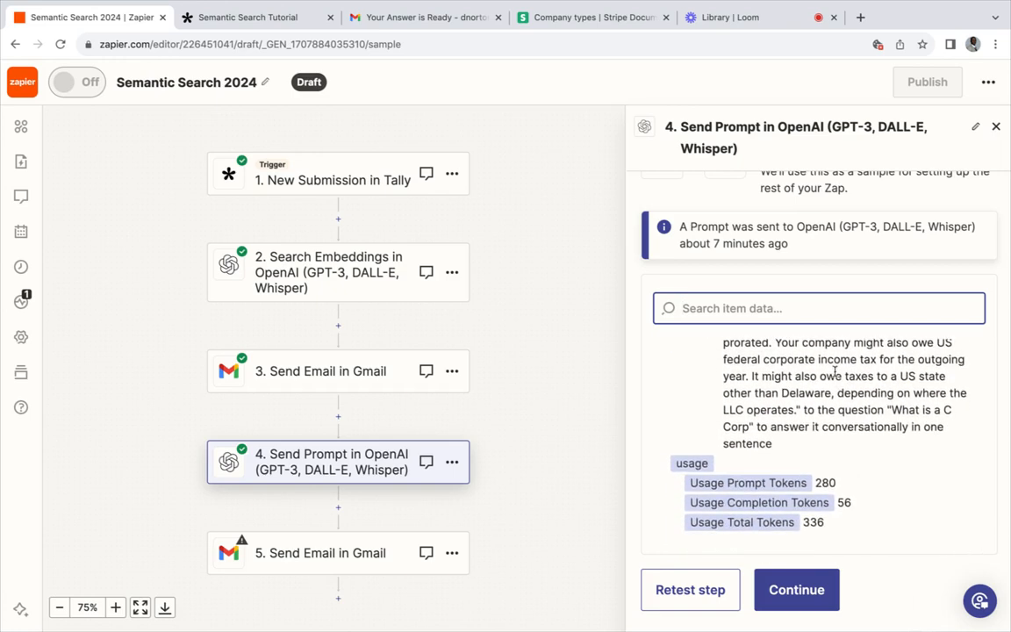
scroll(835, 371, "up", 1)
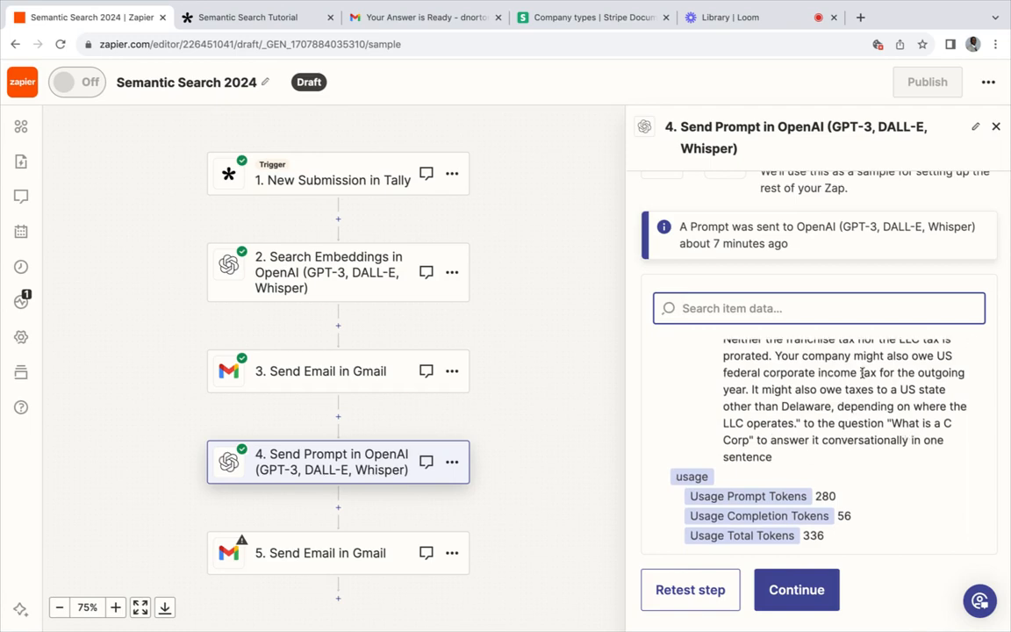
scroll(862, 373, "up", 15)
scroll(862, 372, "up", 3)
scroll(852, 422, "down", 3)
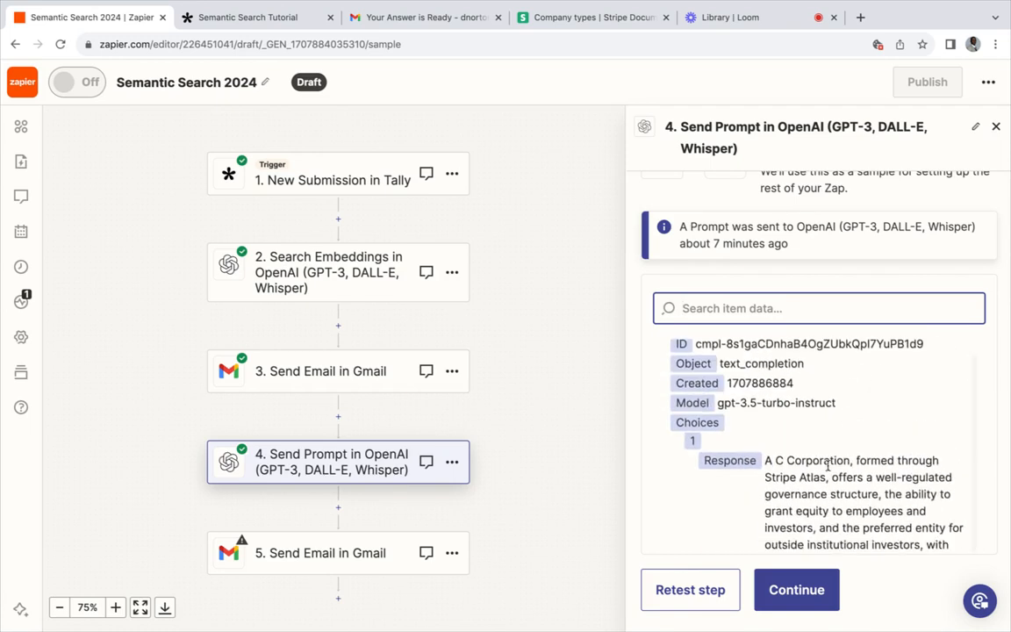
scroll(824, 507, "down", 1)
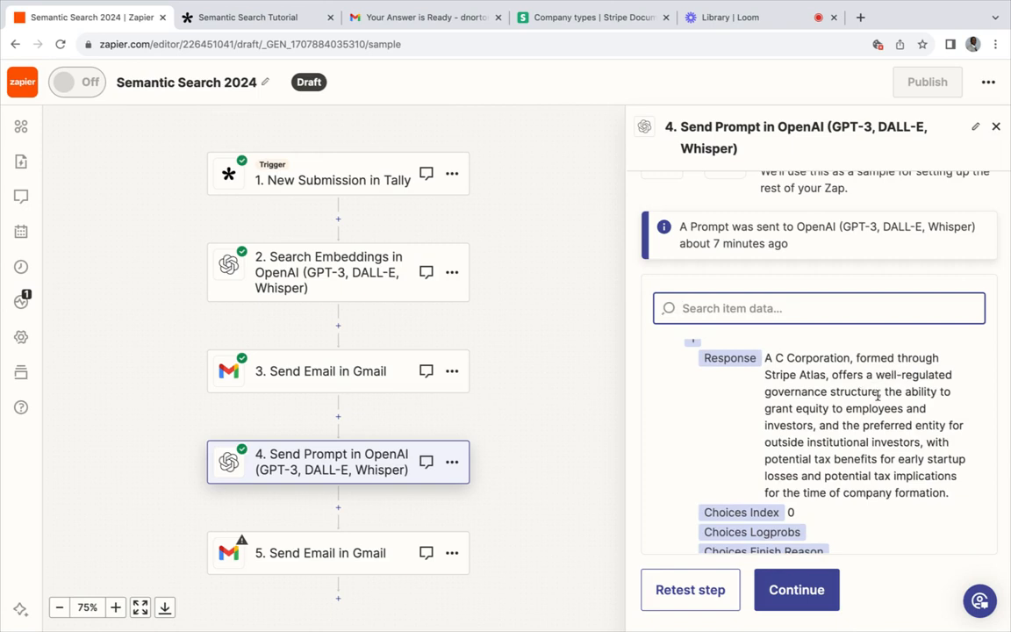
Review the email body and empty fields of the final Send Email in Gmail step, and test the step
left_click(296, 553)
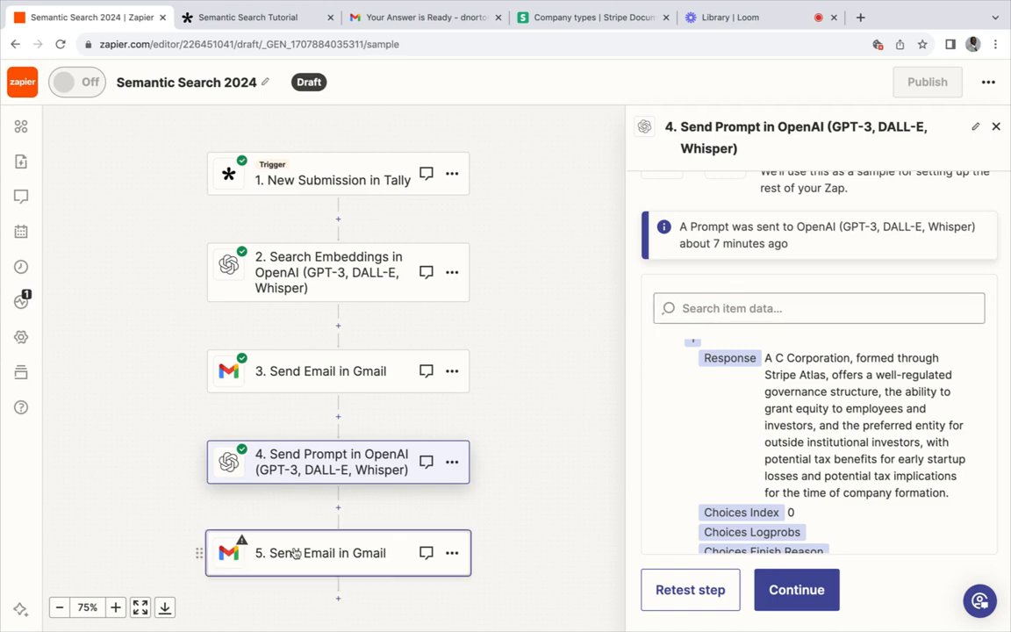
scroll(771, 392, "down", 2)
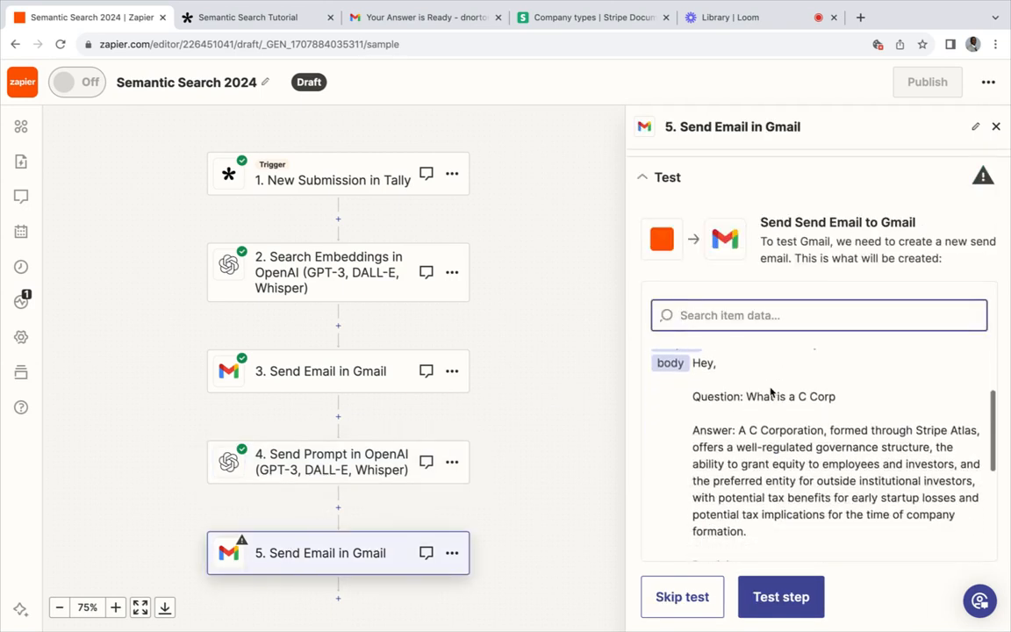
scroll(750, 425, "down", 2)
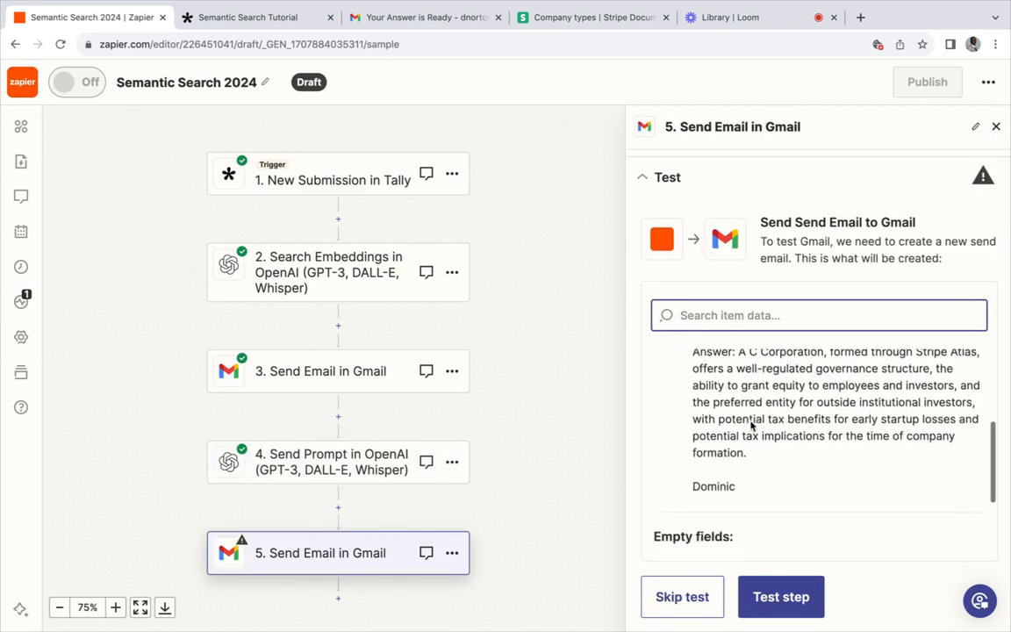
scroll(750, 425, "down", 4)
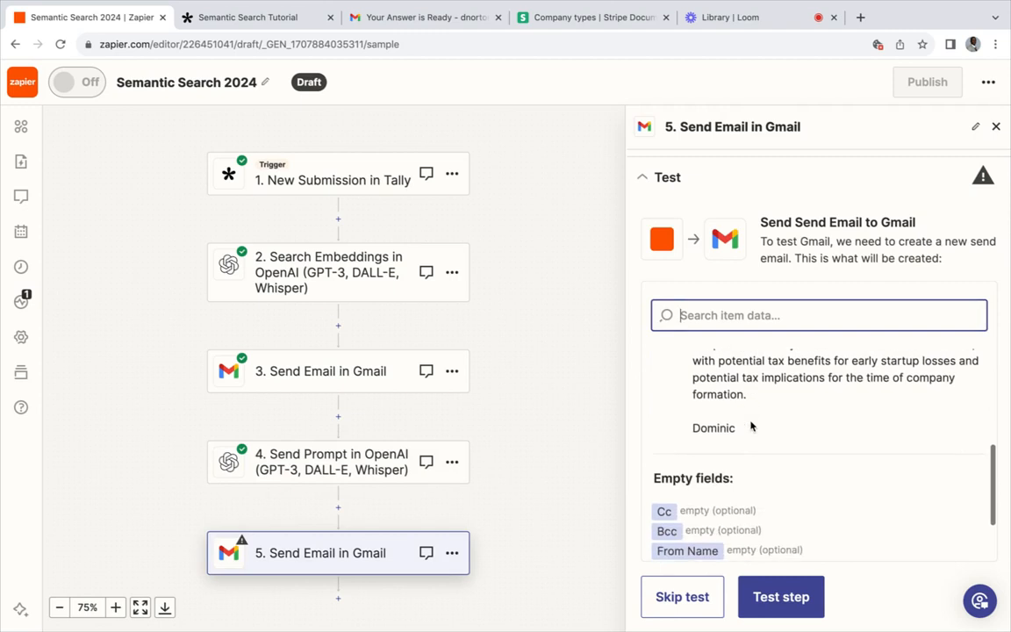
left_click(756, 597)
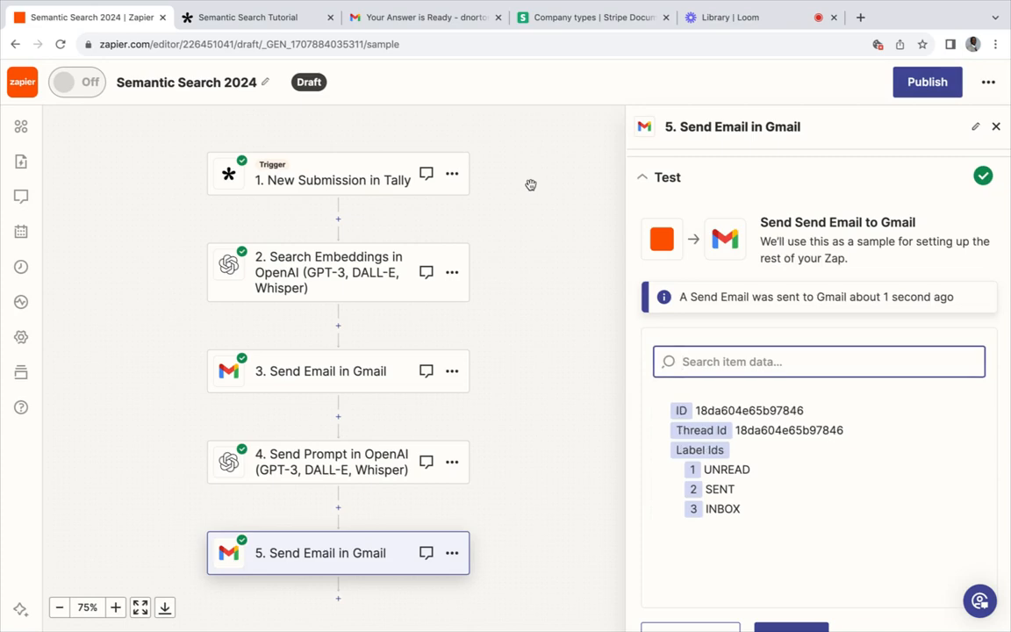
Switch to Gmail, reload the inbox and read the newest "Your Answer is Ready" email
left_click(440, 19)
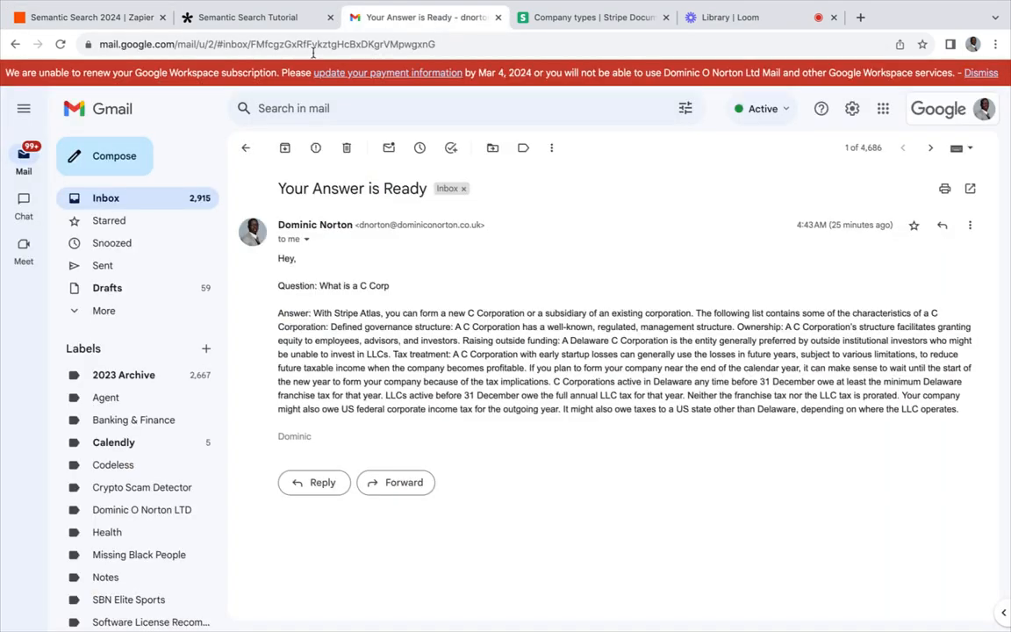
left_click(121, 198)
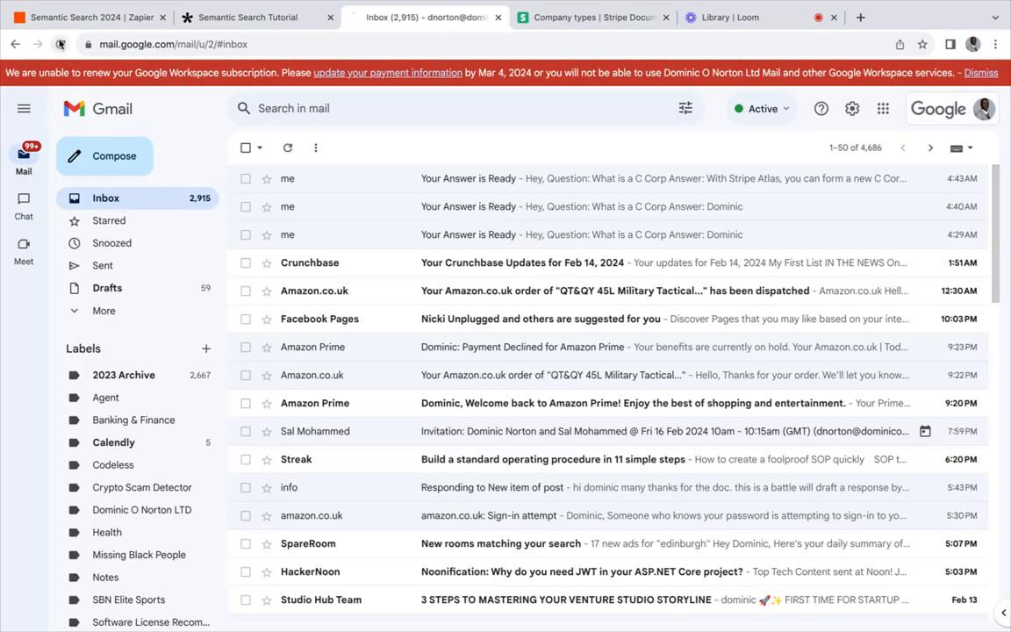
left_click(60, 44)
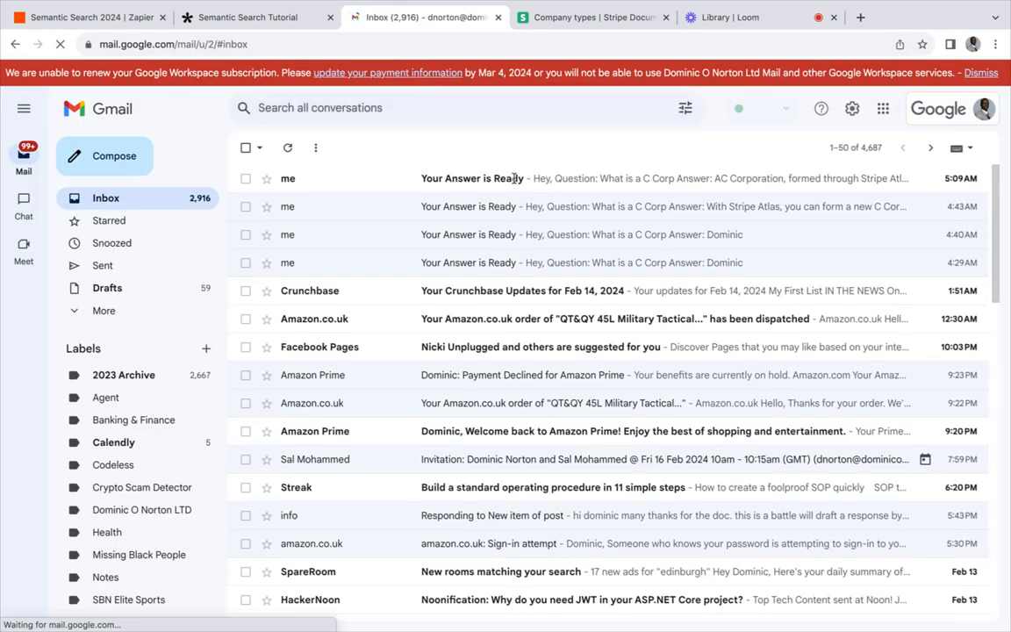
left_click(513, 189)
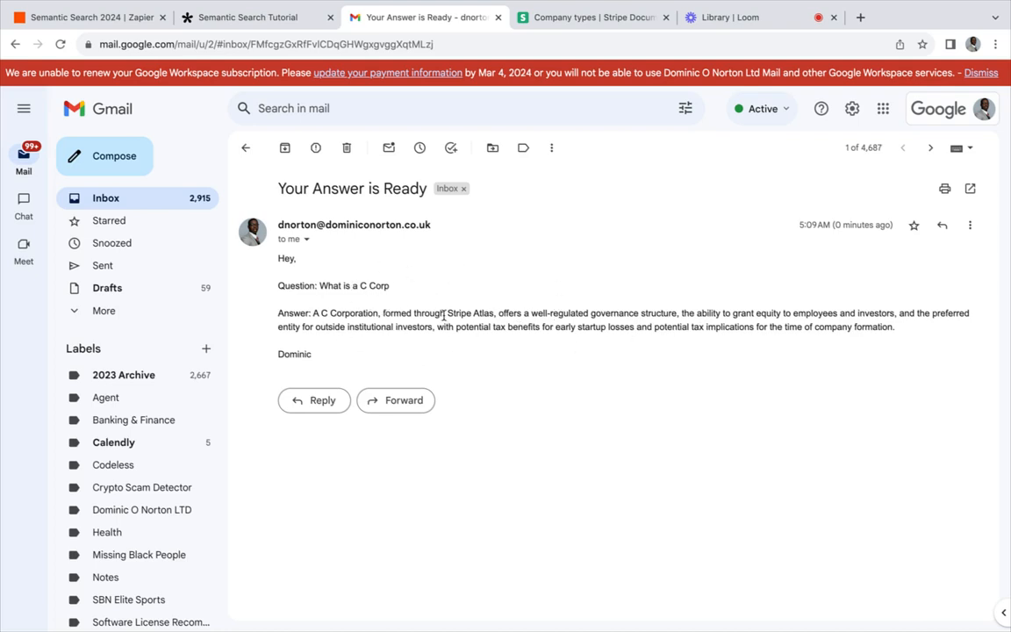
Open the 4:43 AM "Your Answer is Ready" email and examine its full answer text for comparison
left_click(15, 44)
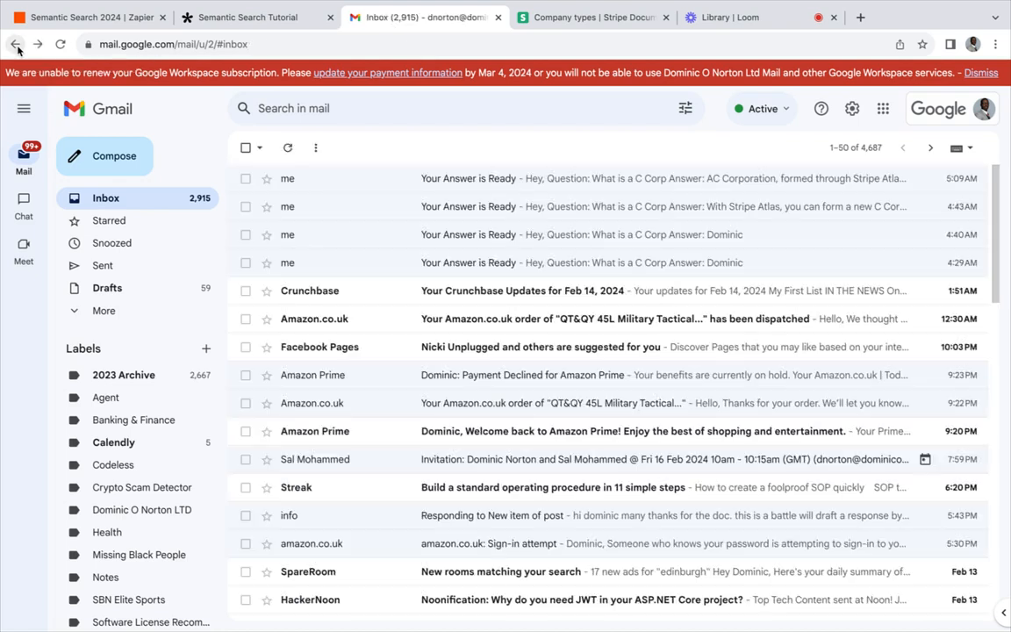
left_click(548, 213)
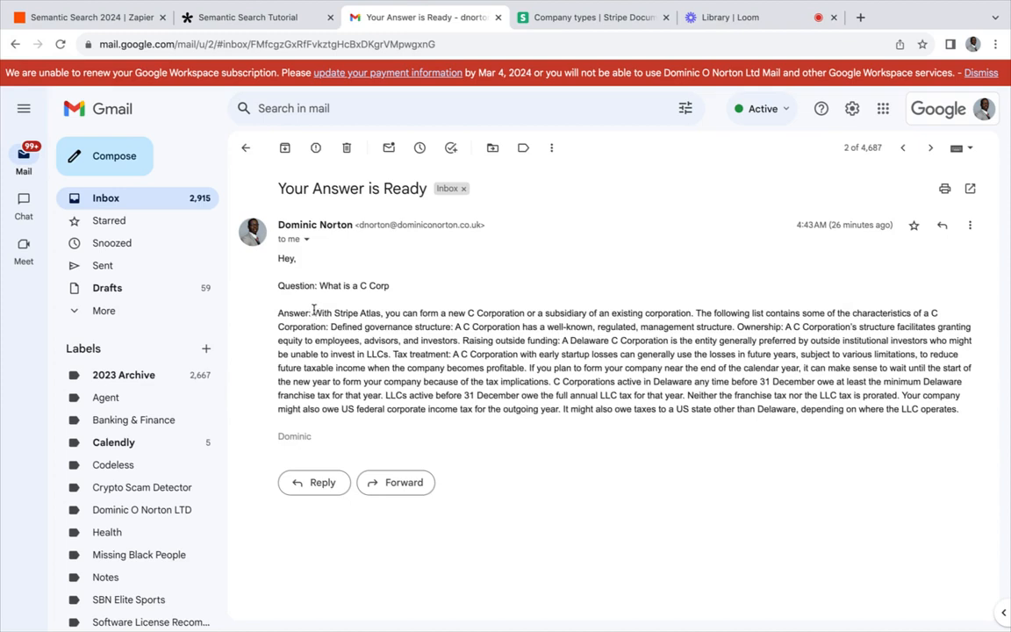
left_click_drag(314, 313, 962, 410)
left_click(704, 266)
Switch back to the Zapier editor and close the final Send Email in Gmail step's details
left_click(105, 23)
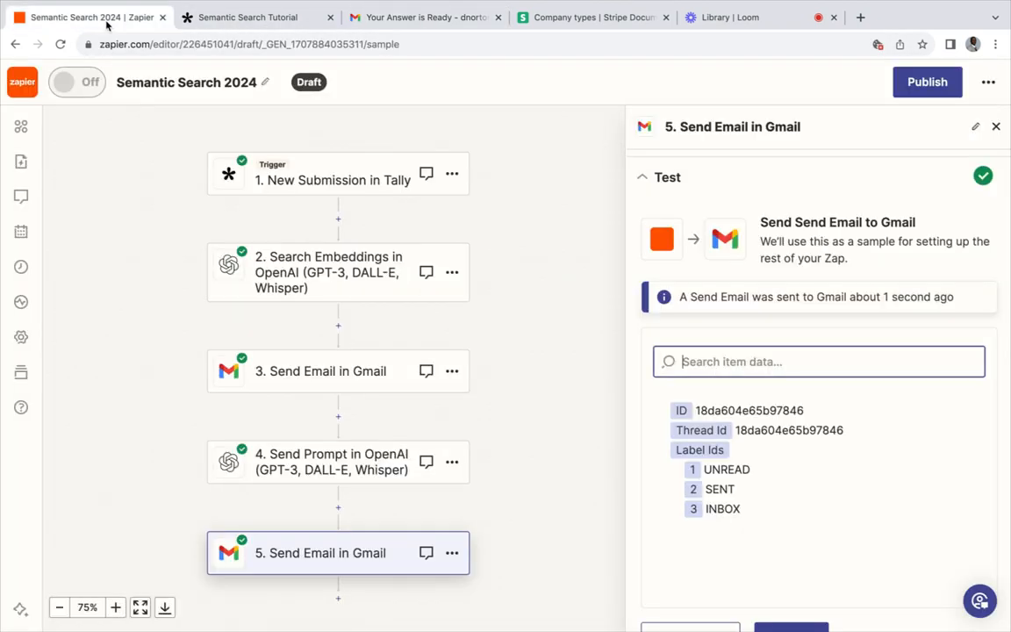
left_click(997, 119)
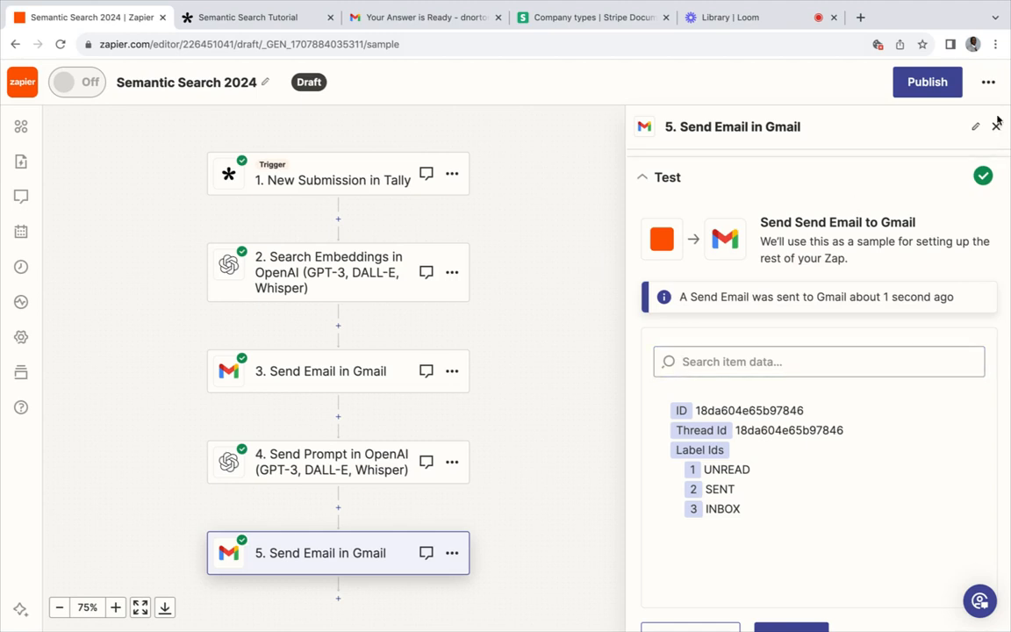
left_click(998, 120)
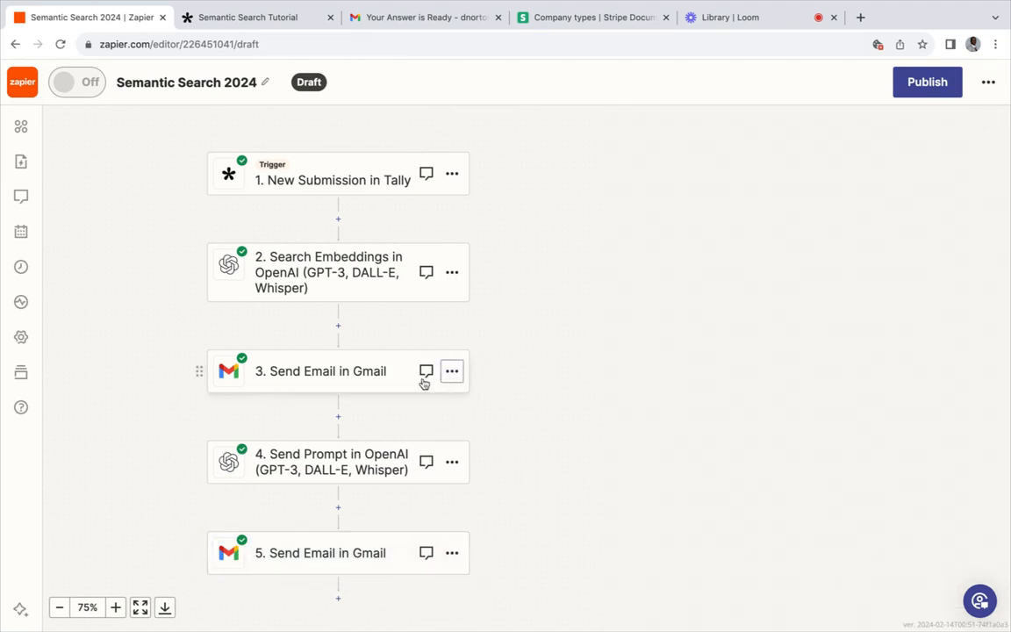